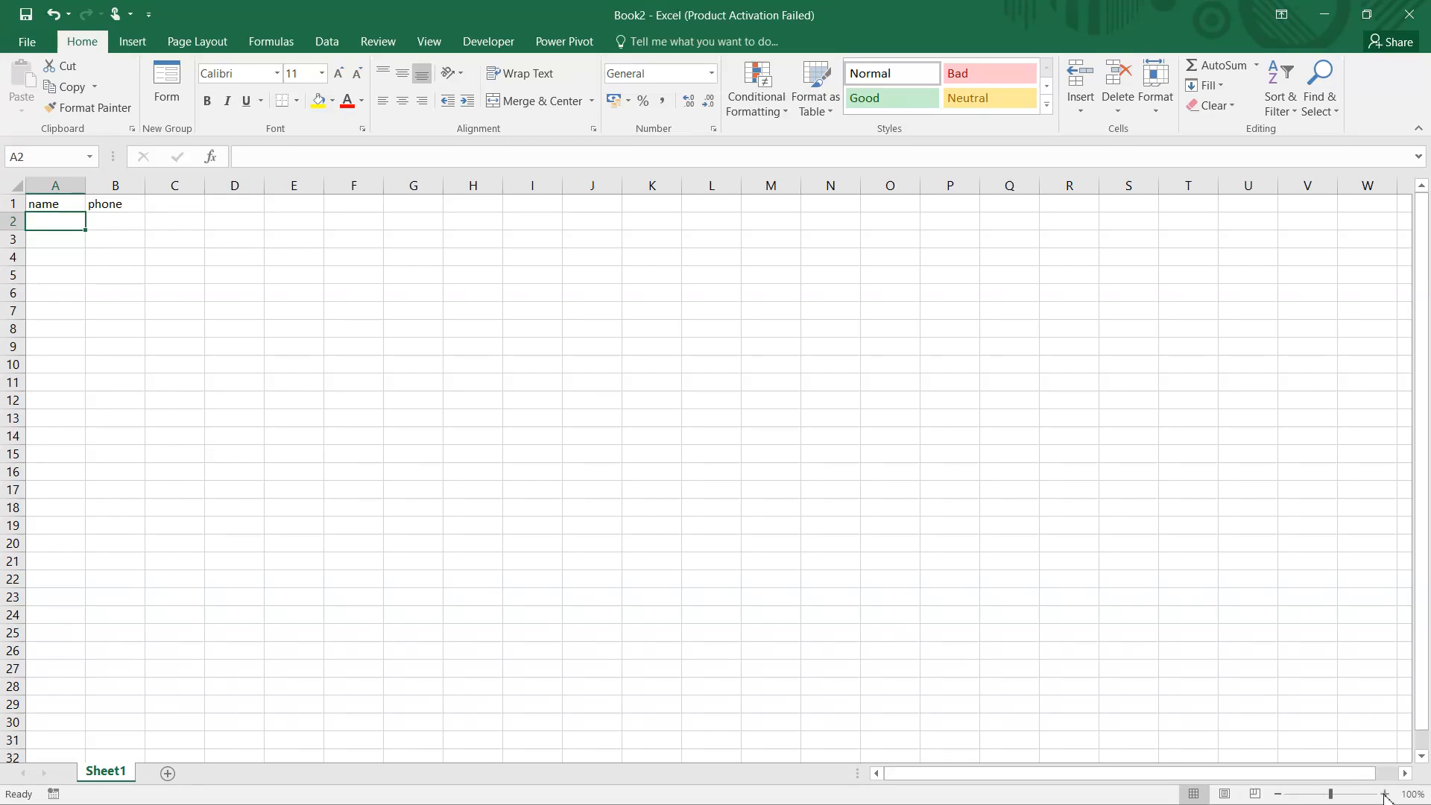
Enter the formula =CHAR(ROW(A65)) in cell A2 under the name header.
click(1385, 795)
click(1384, 795)
click(1385, 795)
click(1385, 795)
click(1384, 795)
click(1384, 795)
click(1385, 795)
click(1384, 795)
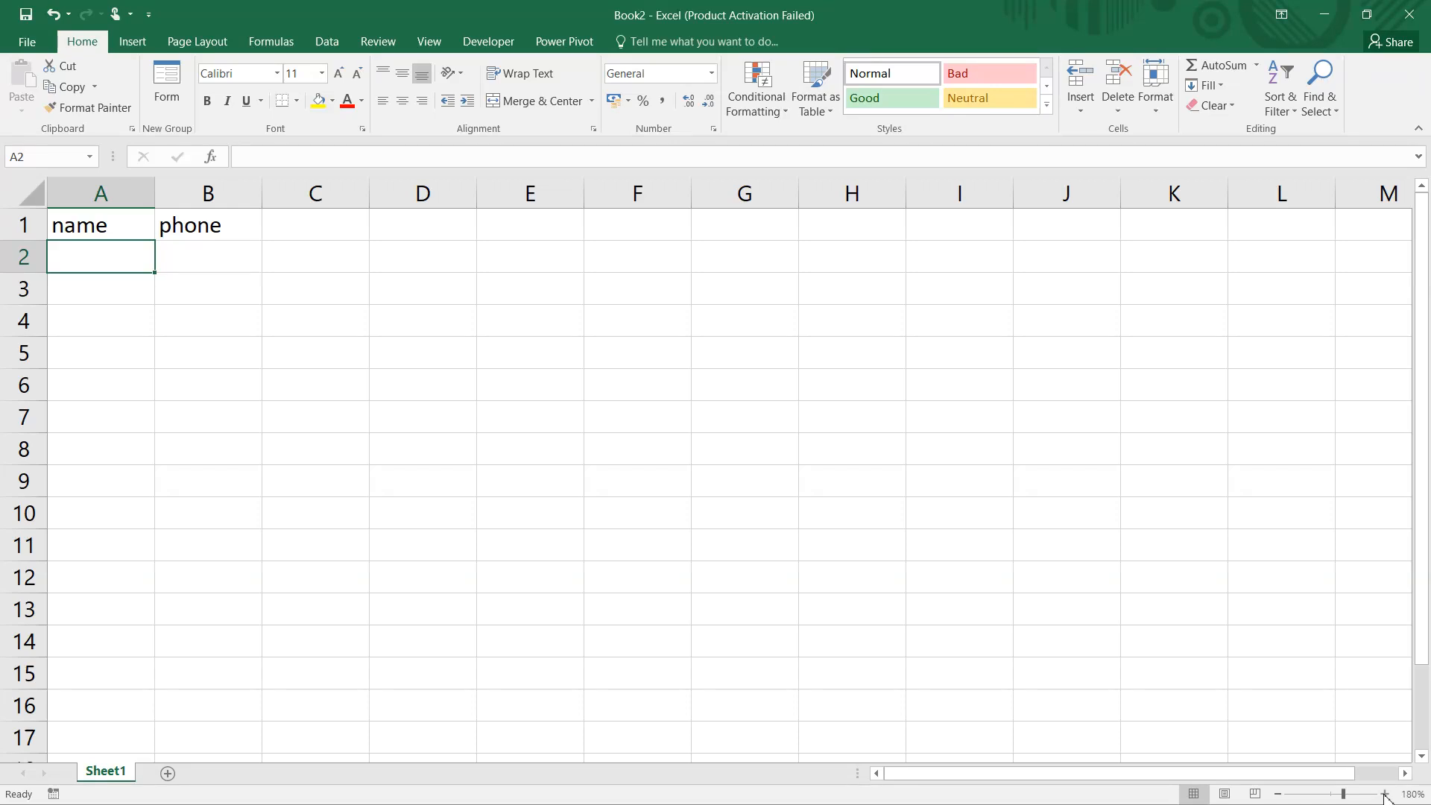
text(=)
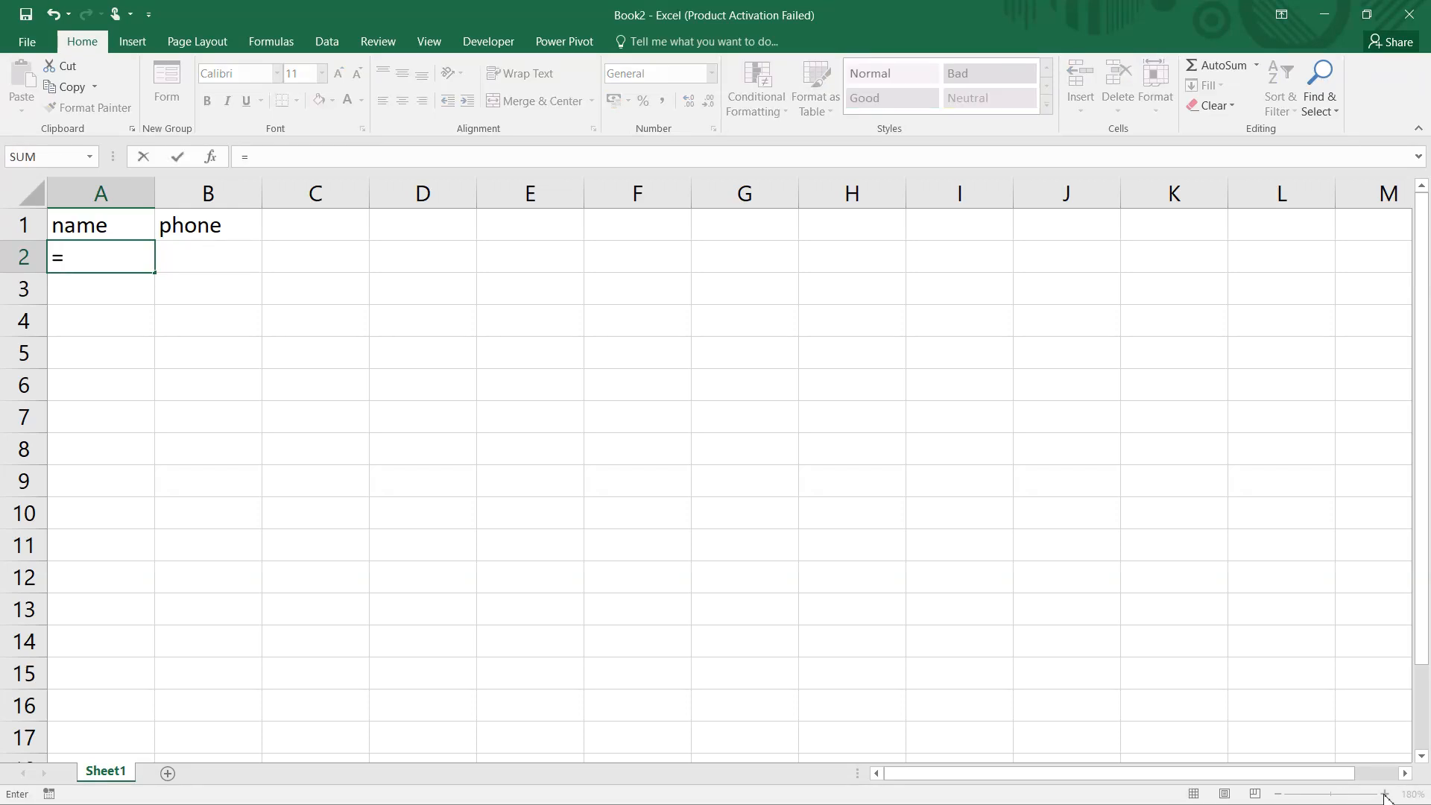
text(row)
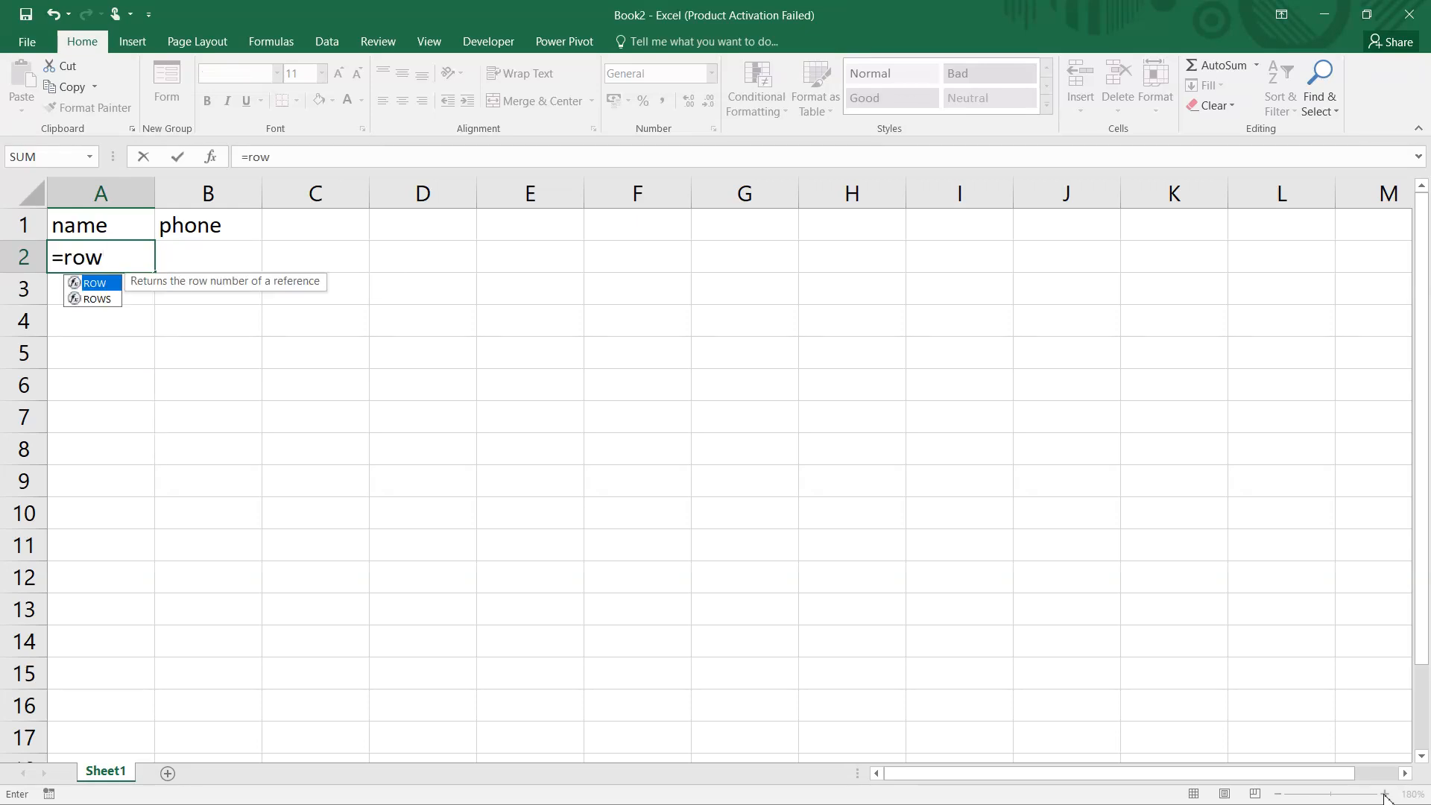
key(BackSpace)
key(BackSpace)
key(BackSpace)
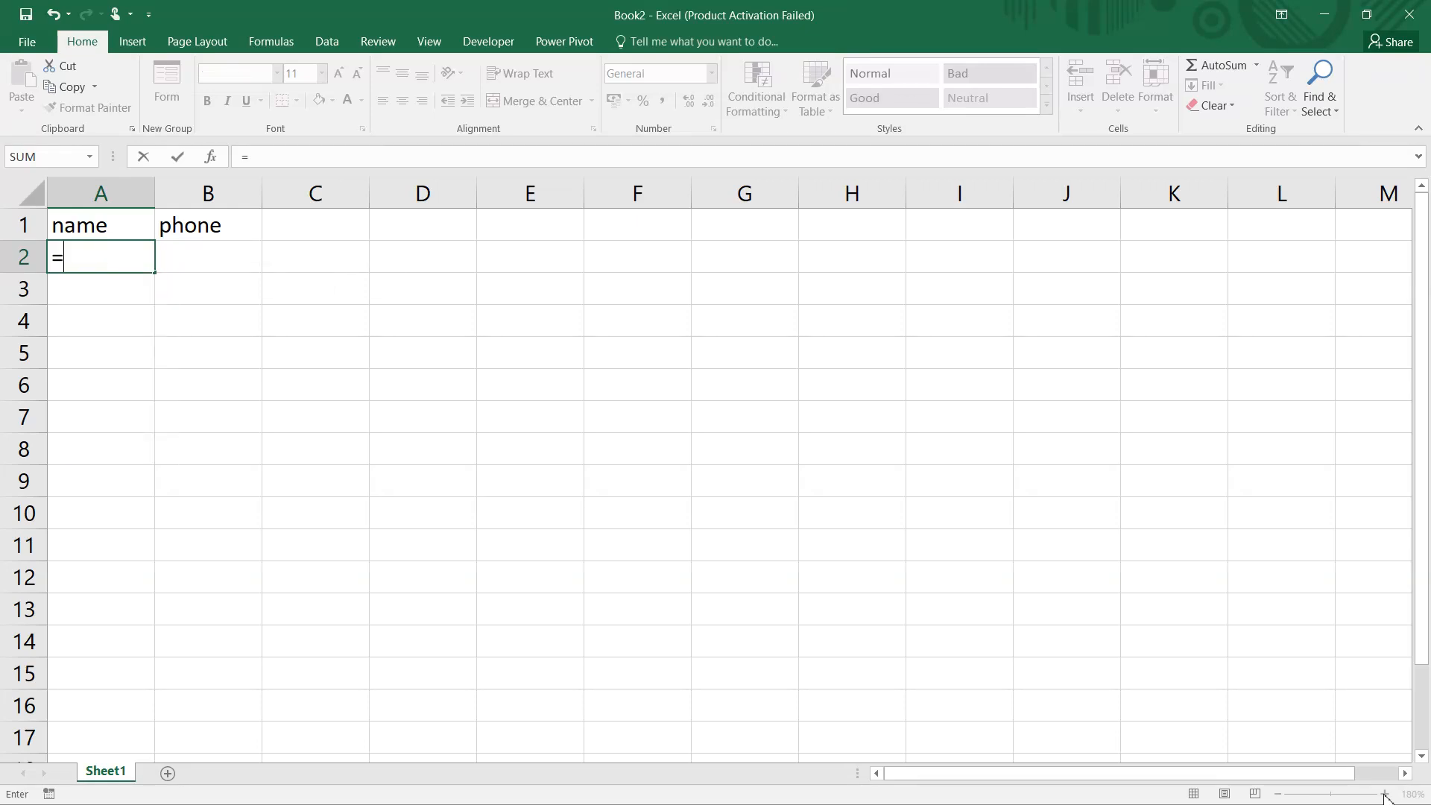
text(char)
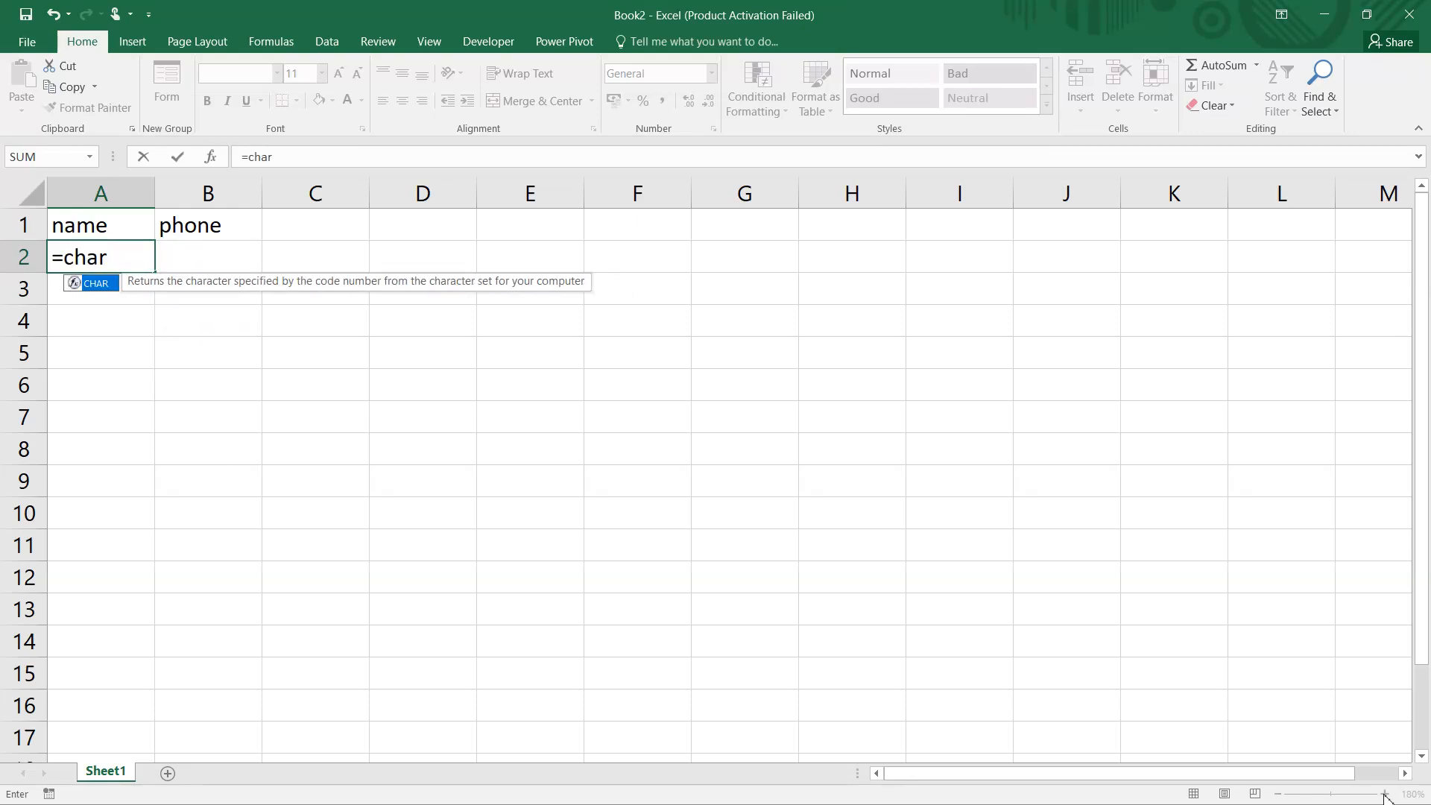
key(Tab)
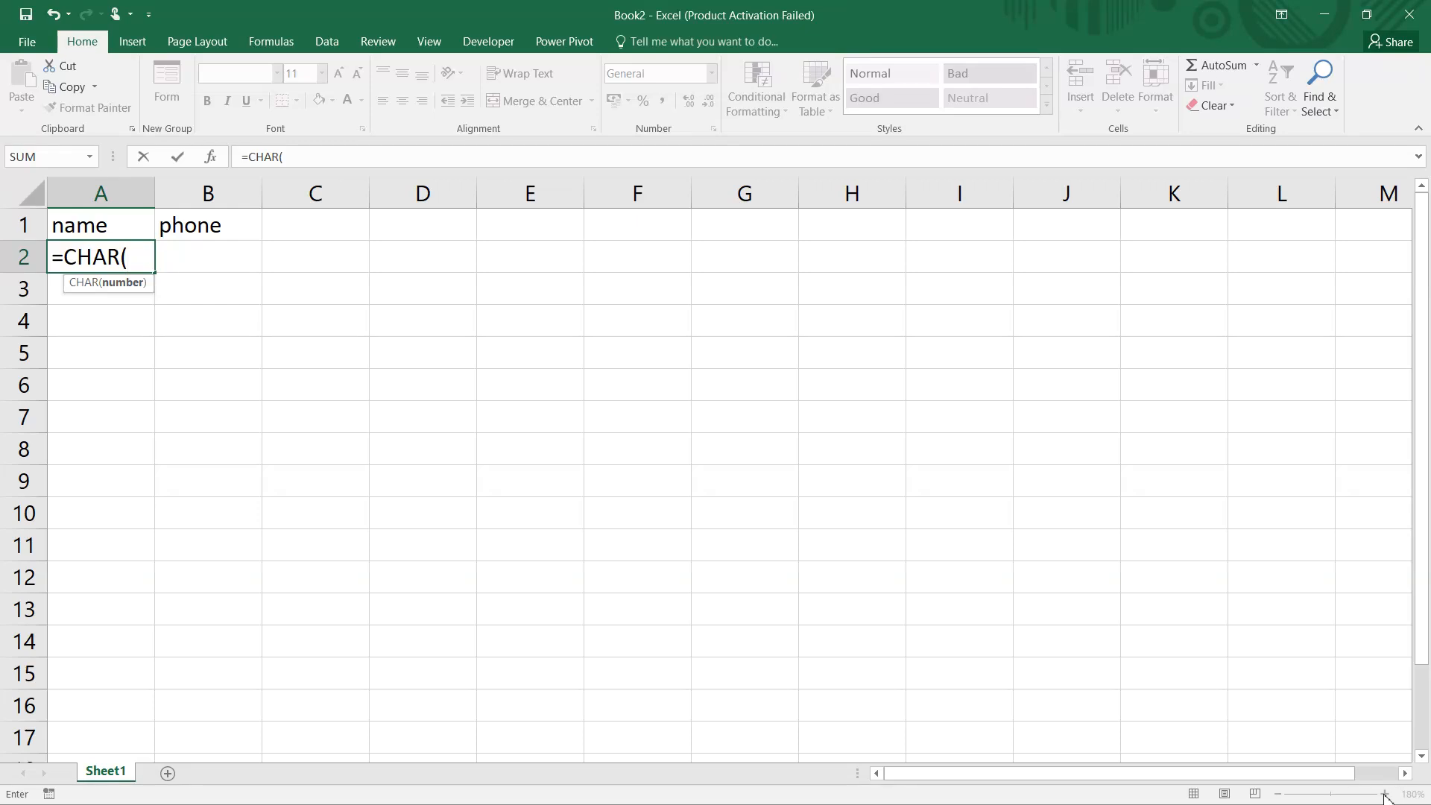
text(ro)
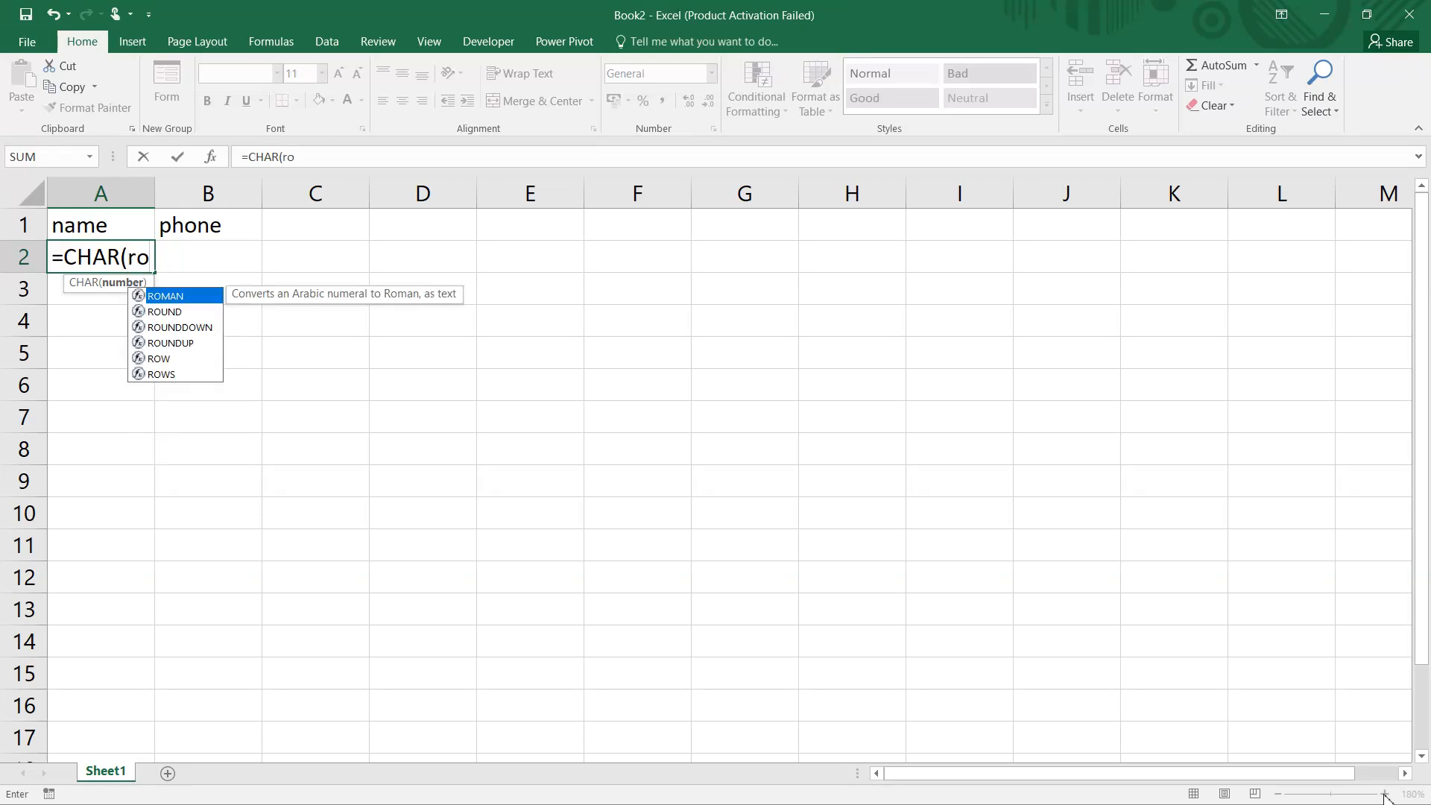
text(w()
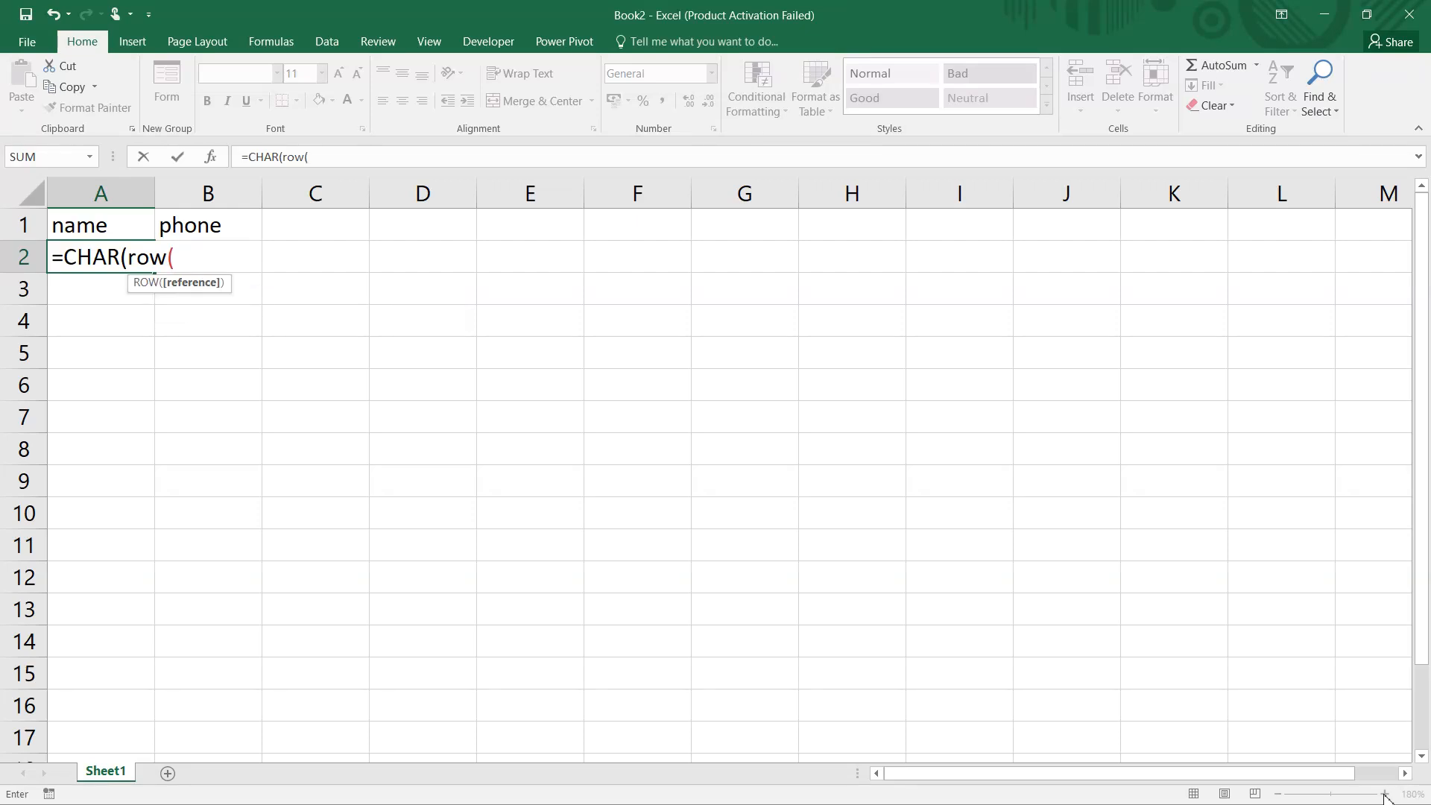
text(a)
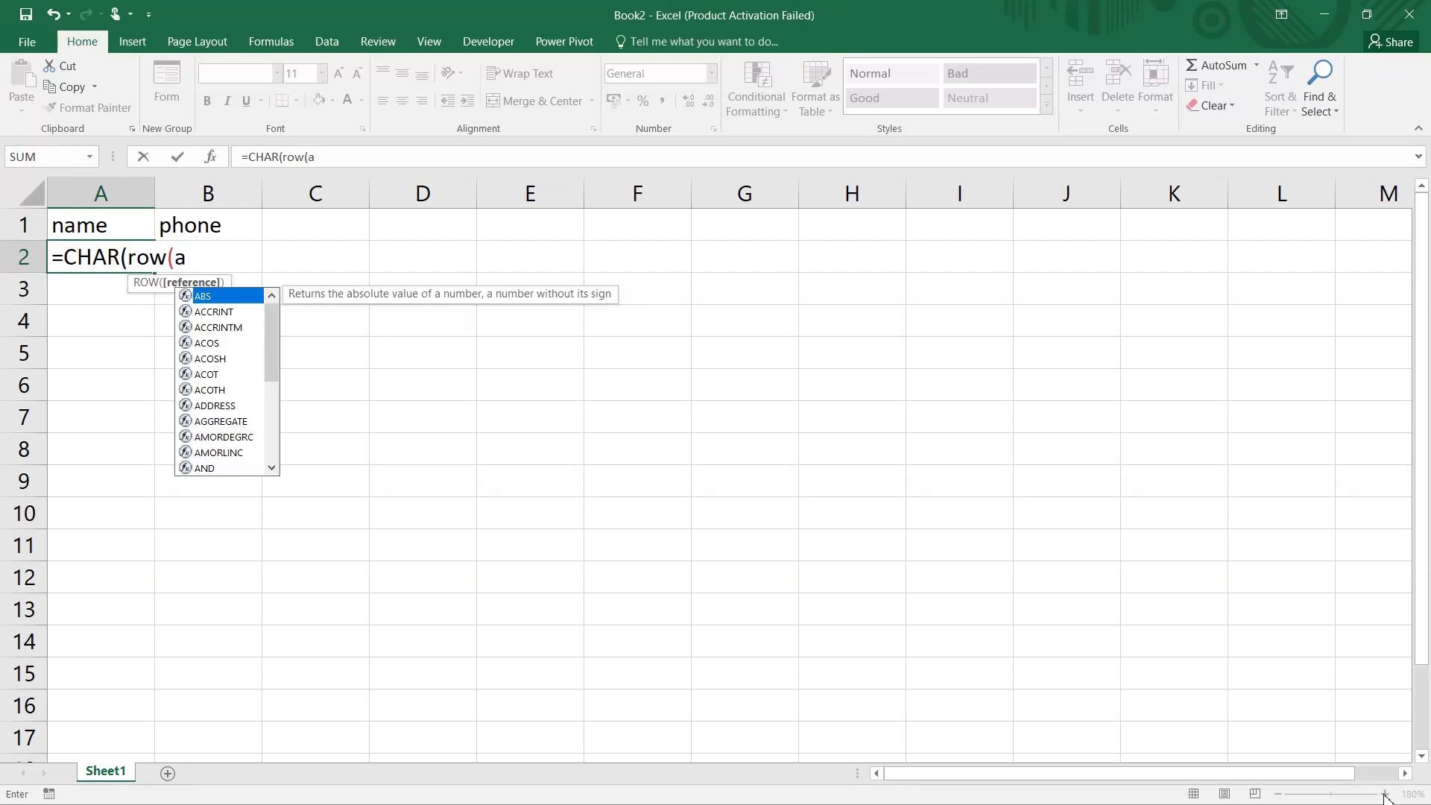
text(65)
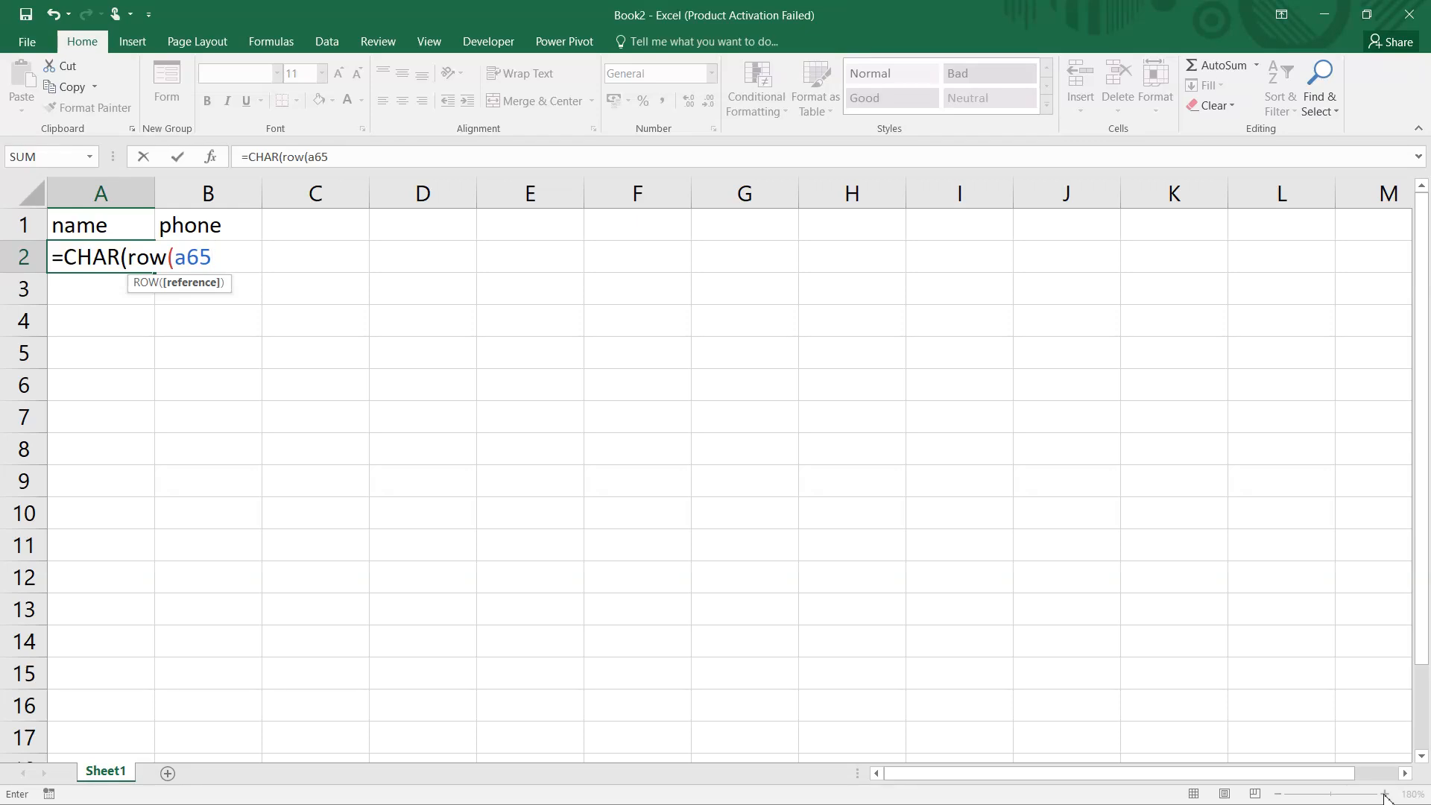
text())))
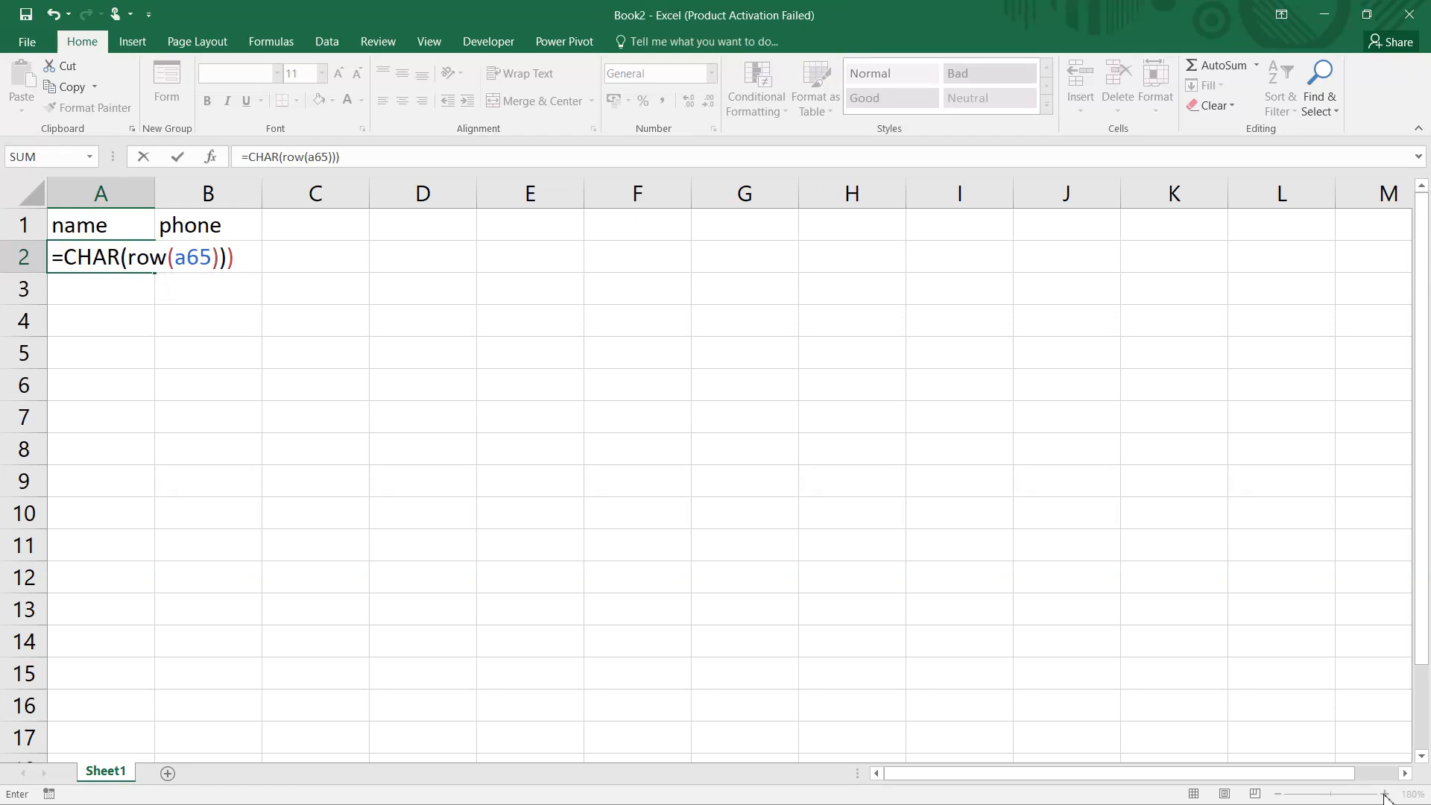
key(BackSpace)
key(Return)
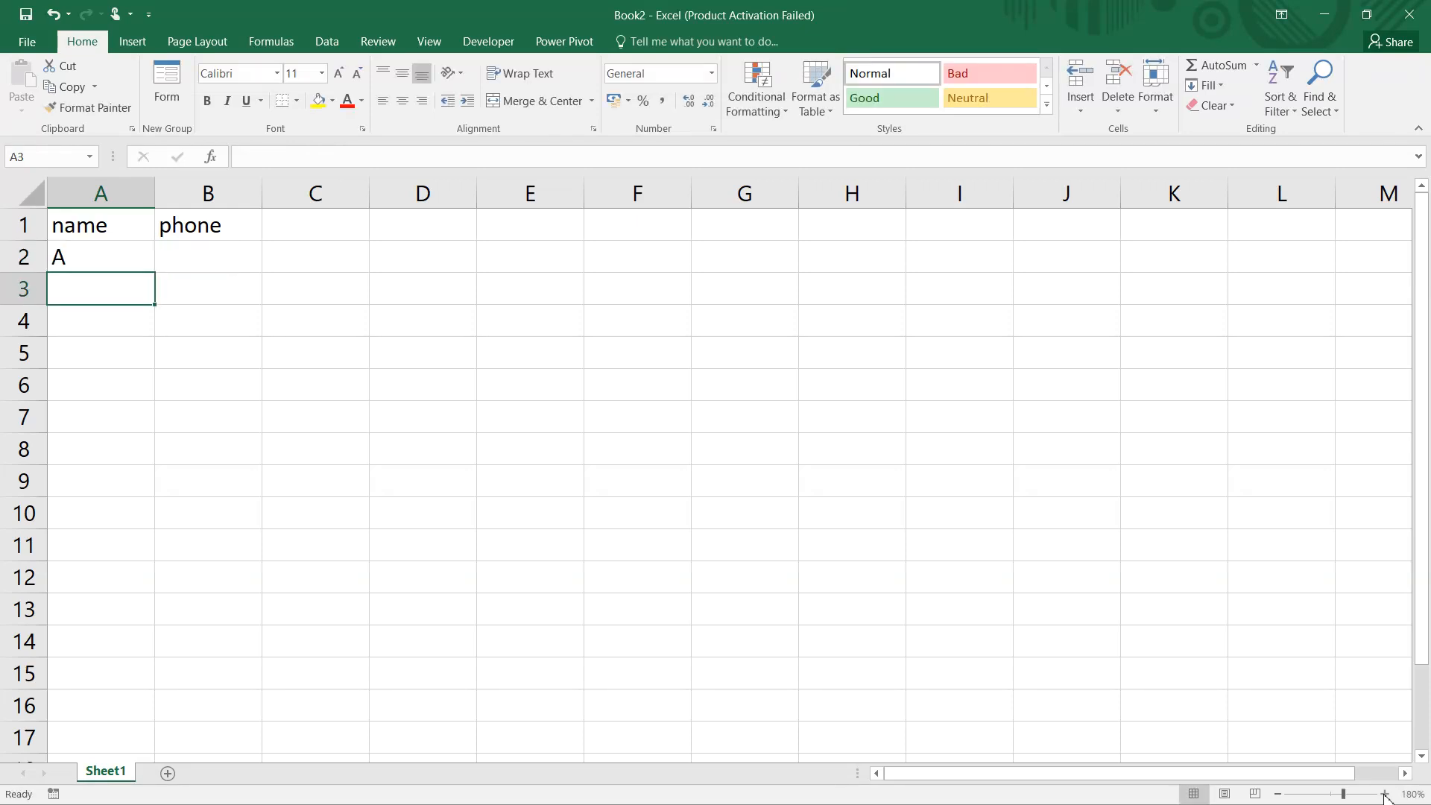
Fill the formula from A2 down through A13 to produce consecutive letters.
click(105, 267)
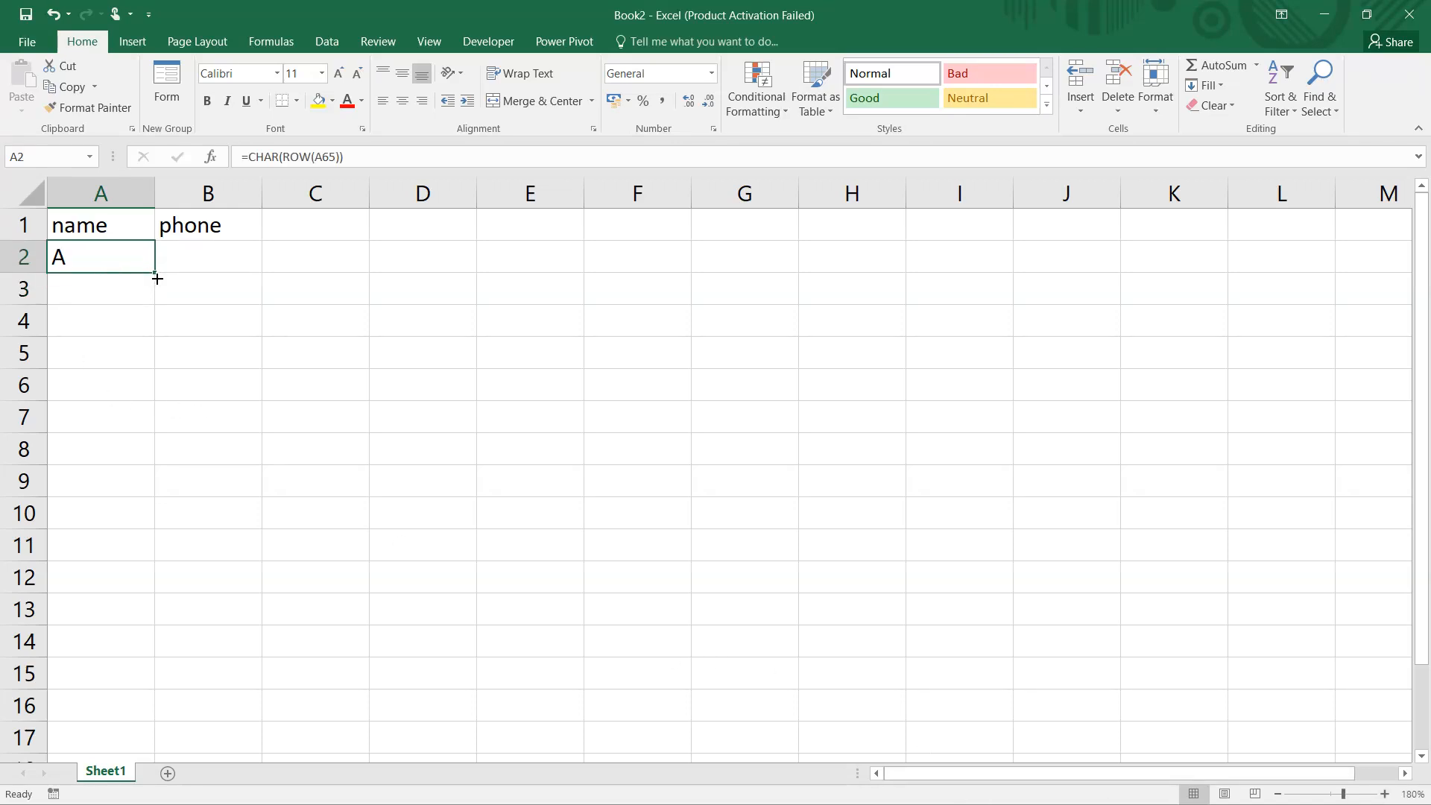
drag(153, 274, 141, 623)
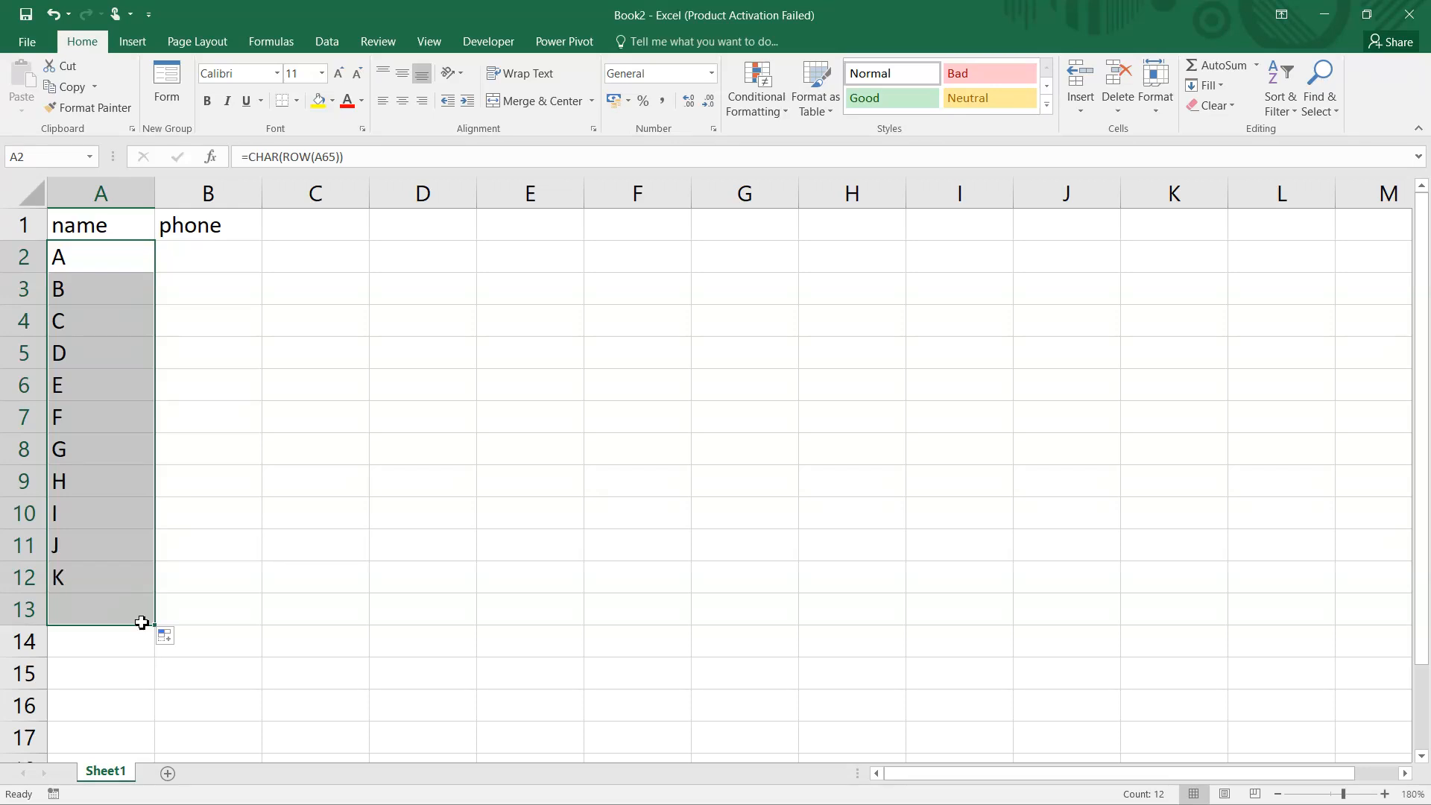
Enter a ten-digit phone number in B2 and widen column B to fit its content.
click(212, 266)
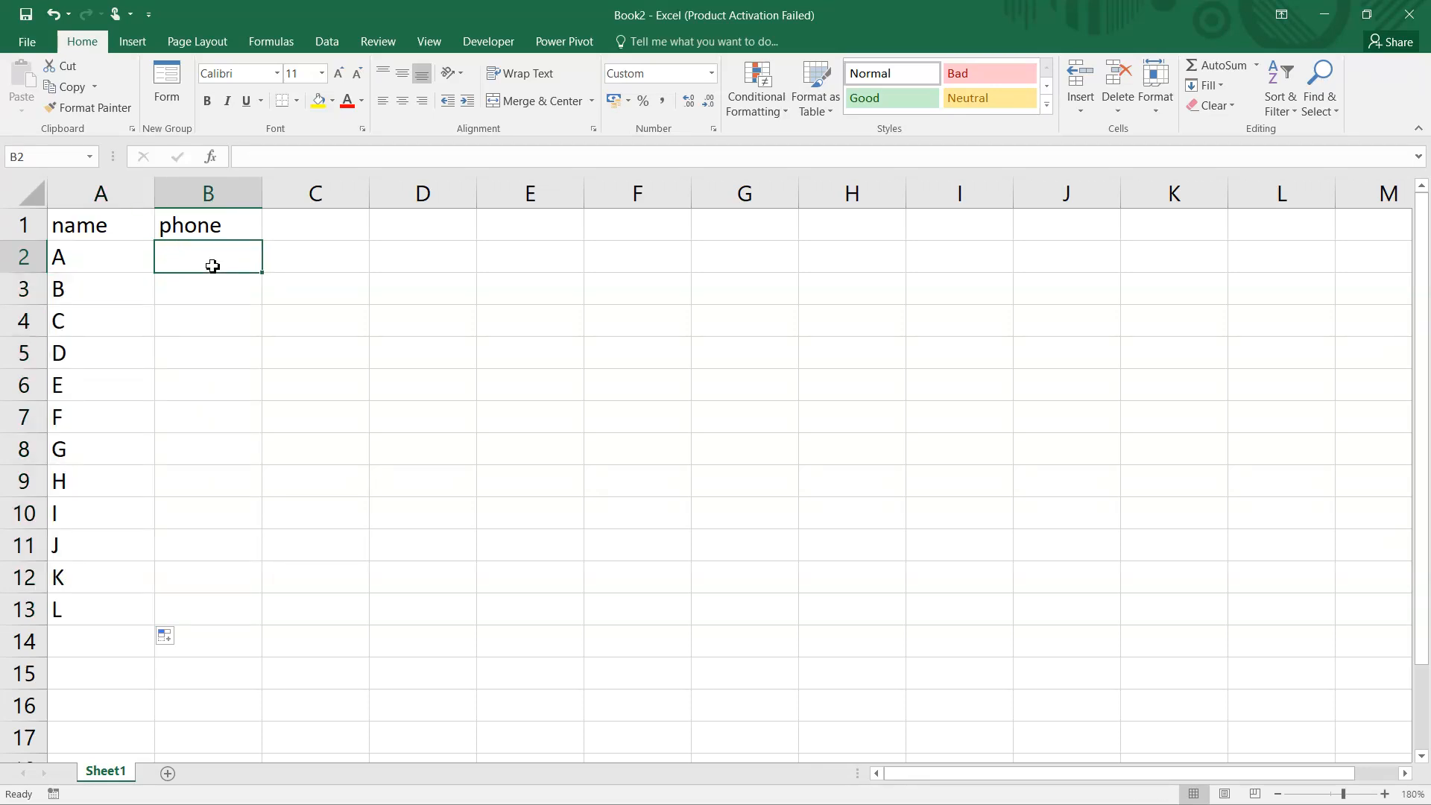
drag(261, 196, 298, 197)
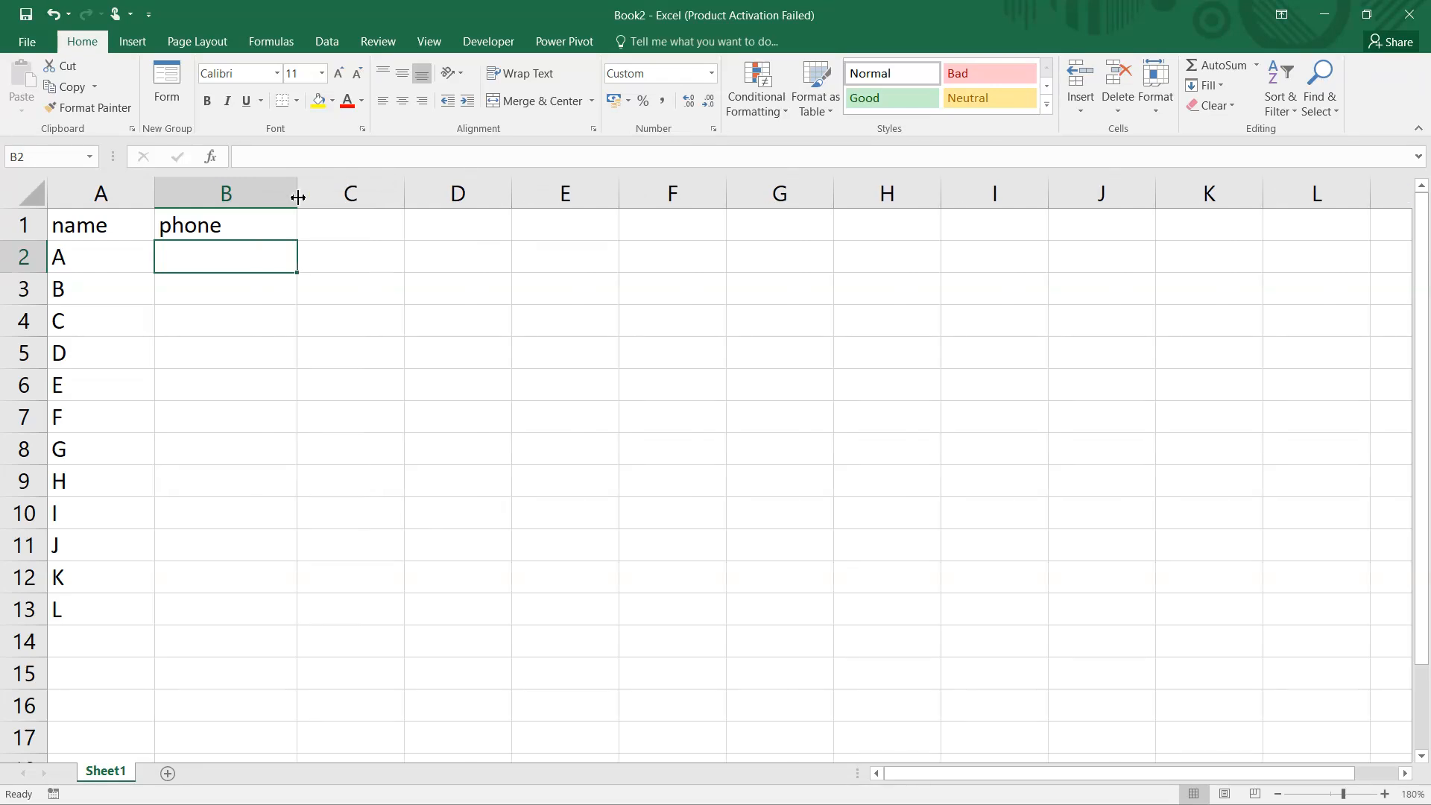
text(987)
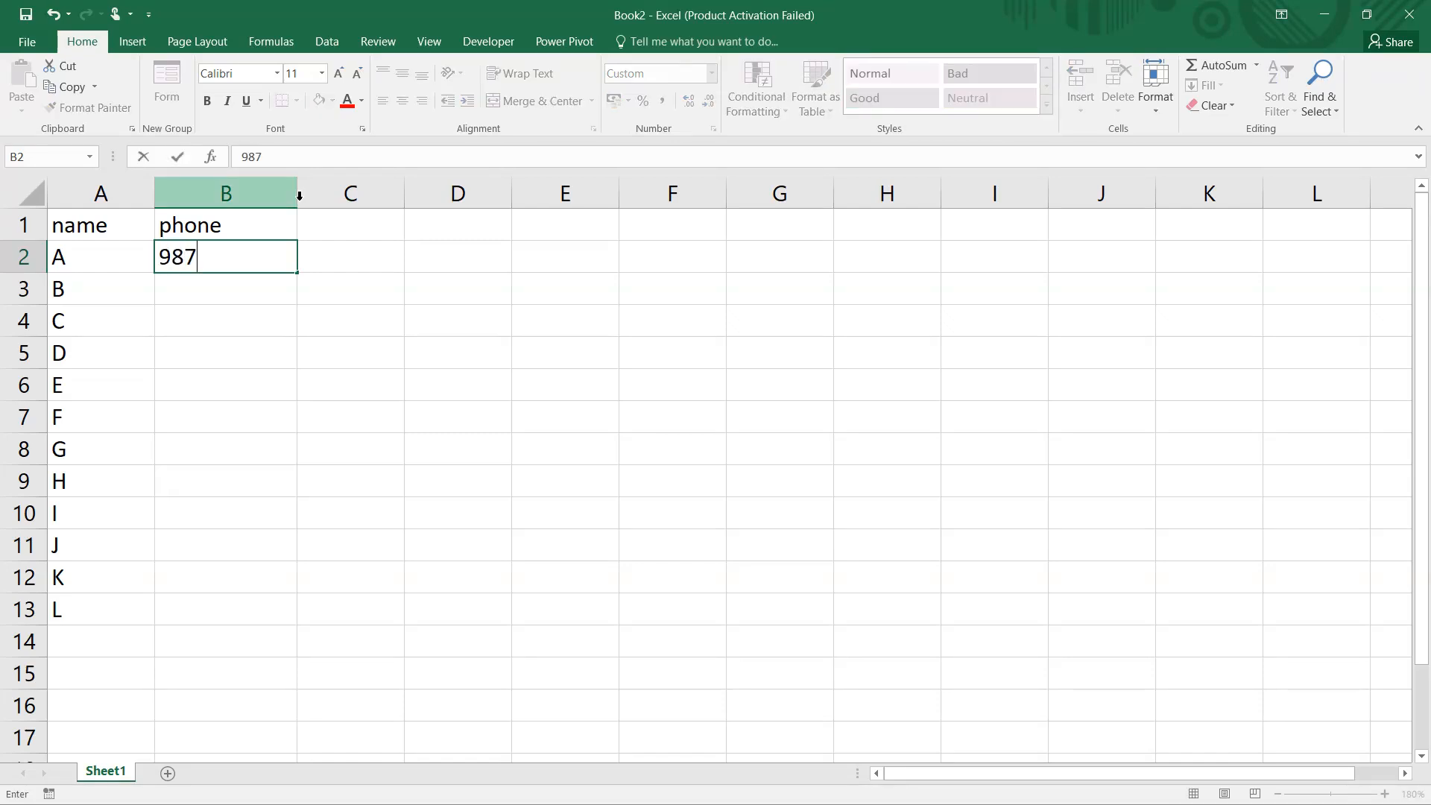
key(BackSpace)
key(BackSpace)
key(BackSpace)
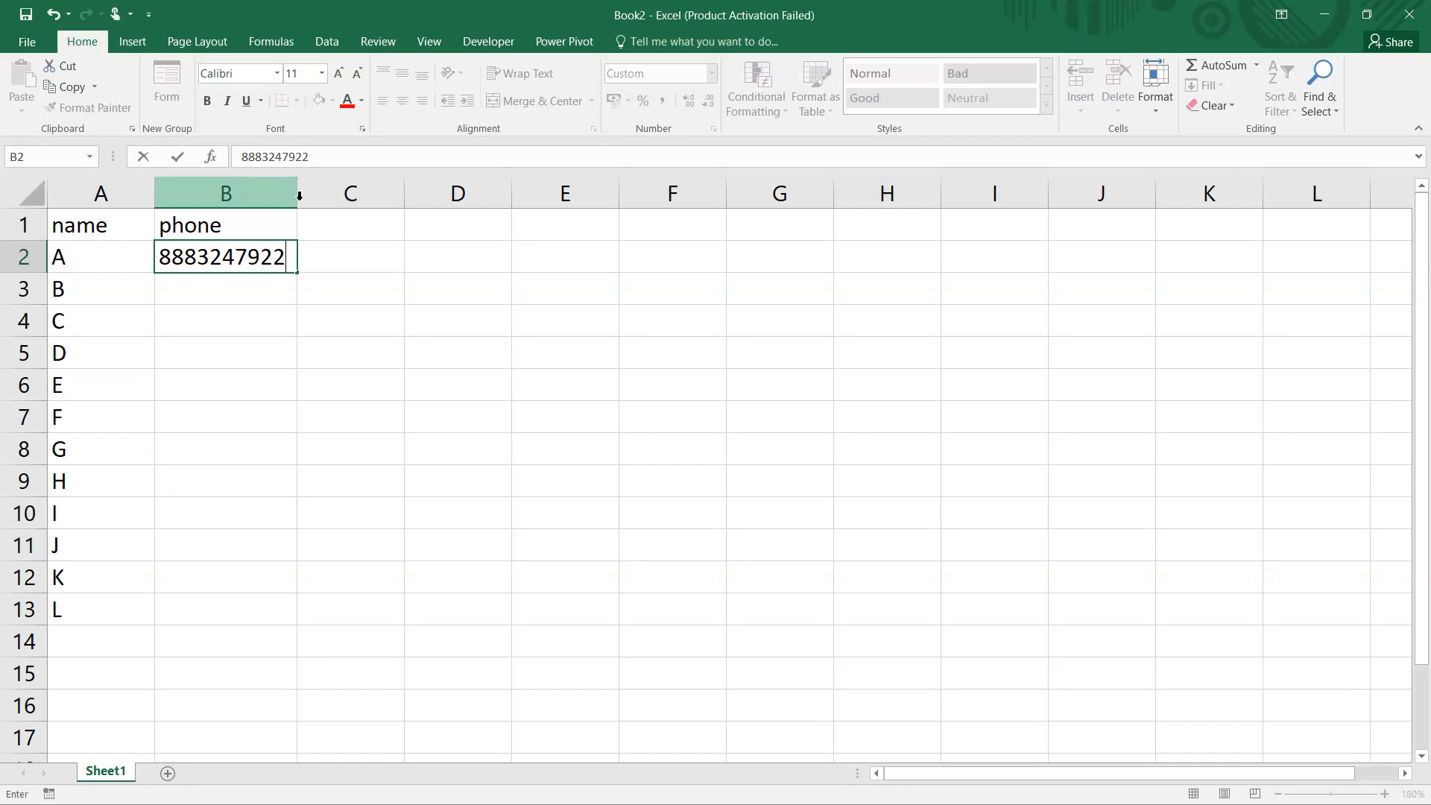
key(Return)
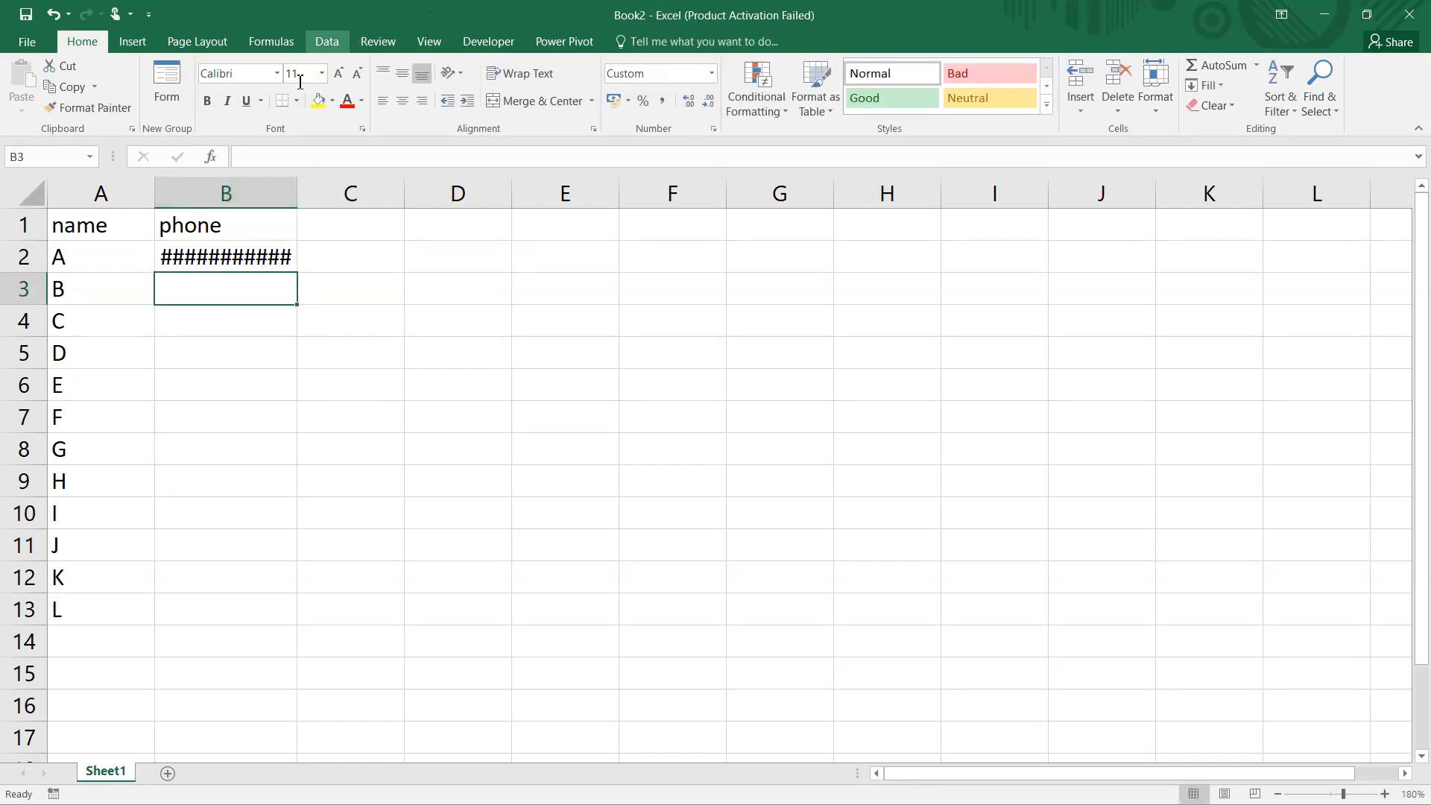
double_click(298, 197)
click(275, 249)
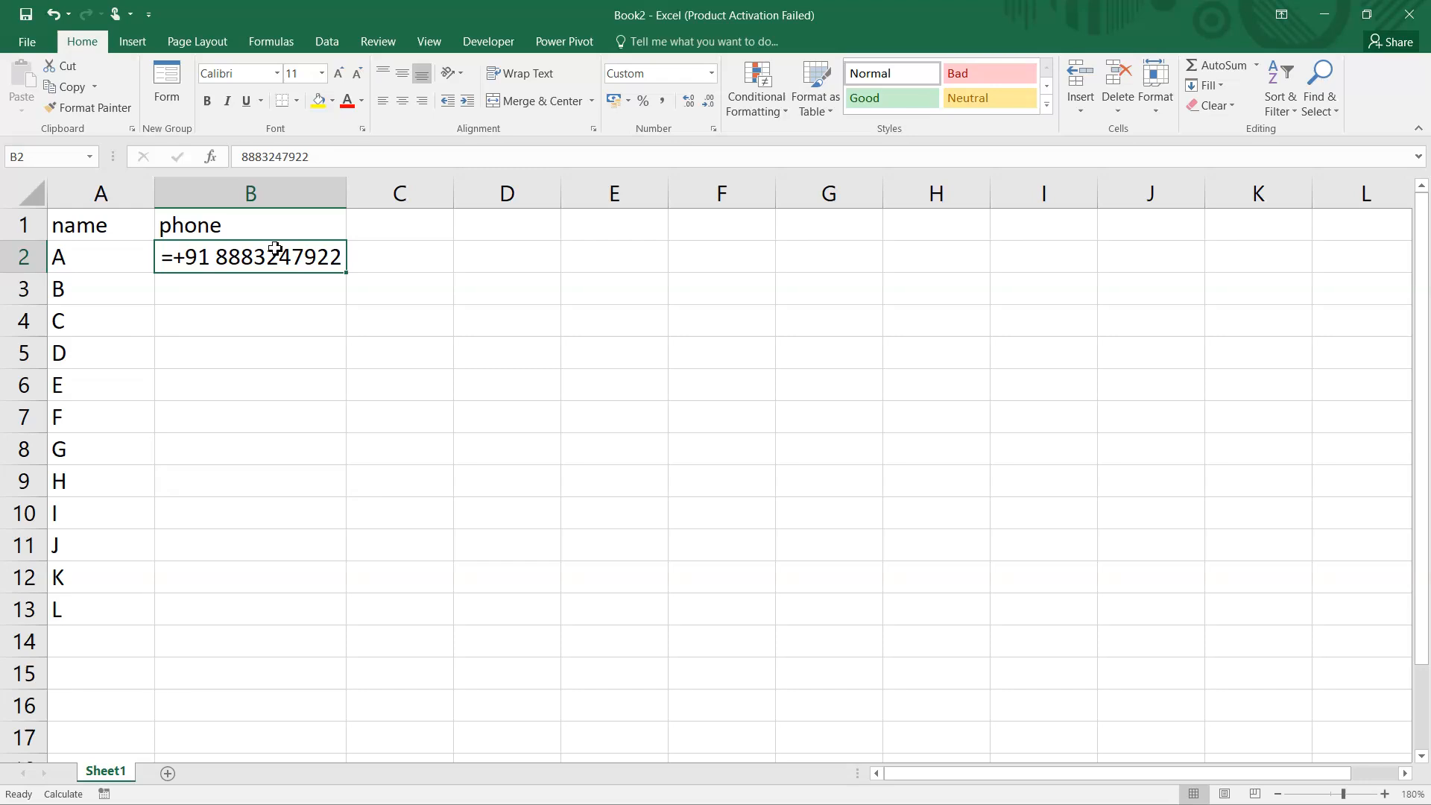
Delete column B to clear its existing formatting and re-enter the header phone in B1.
click(262, 194)
key(ctrl+minus)
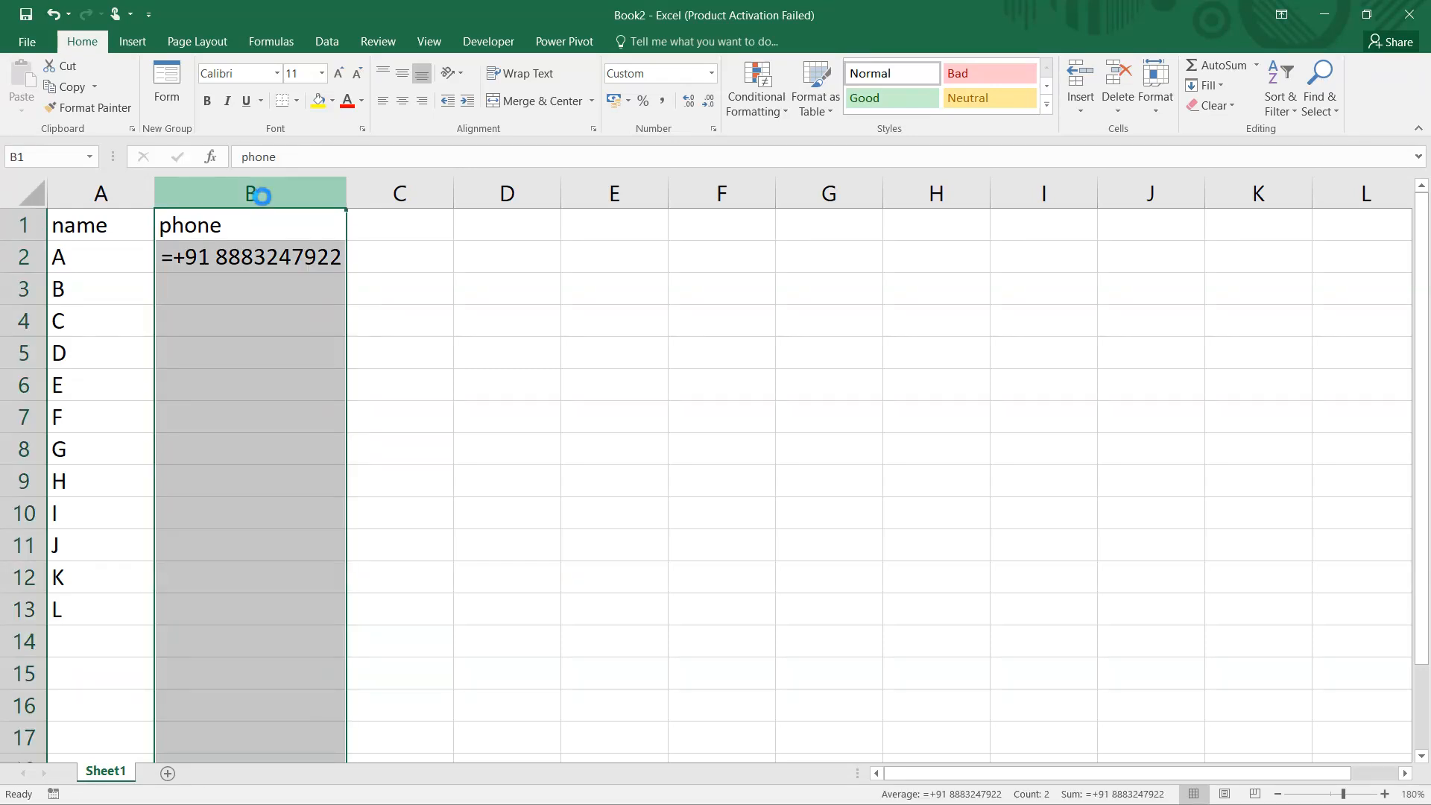
click(210, 226)
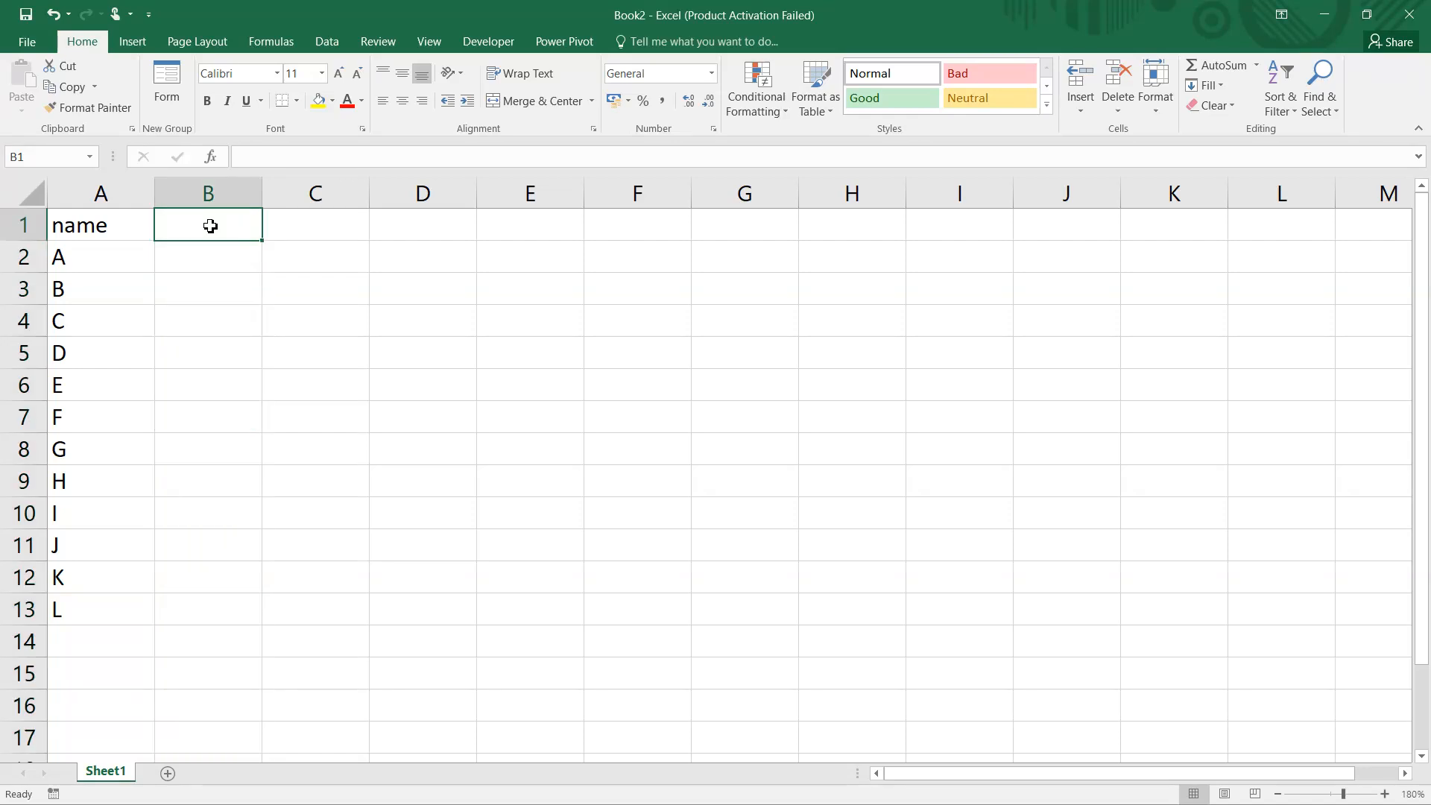
text(phone)
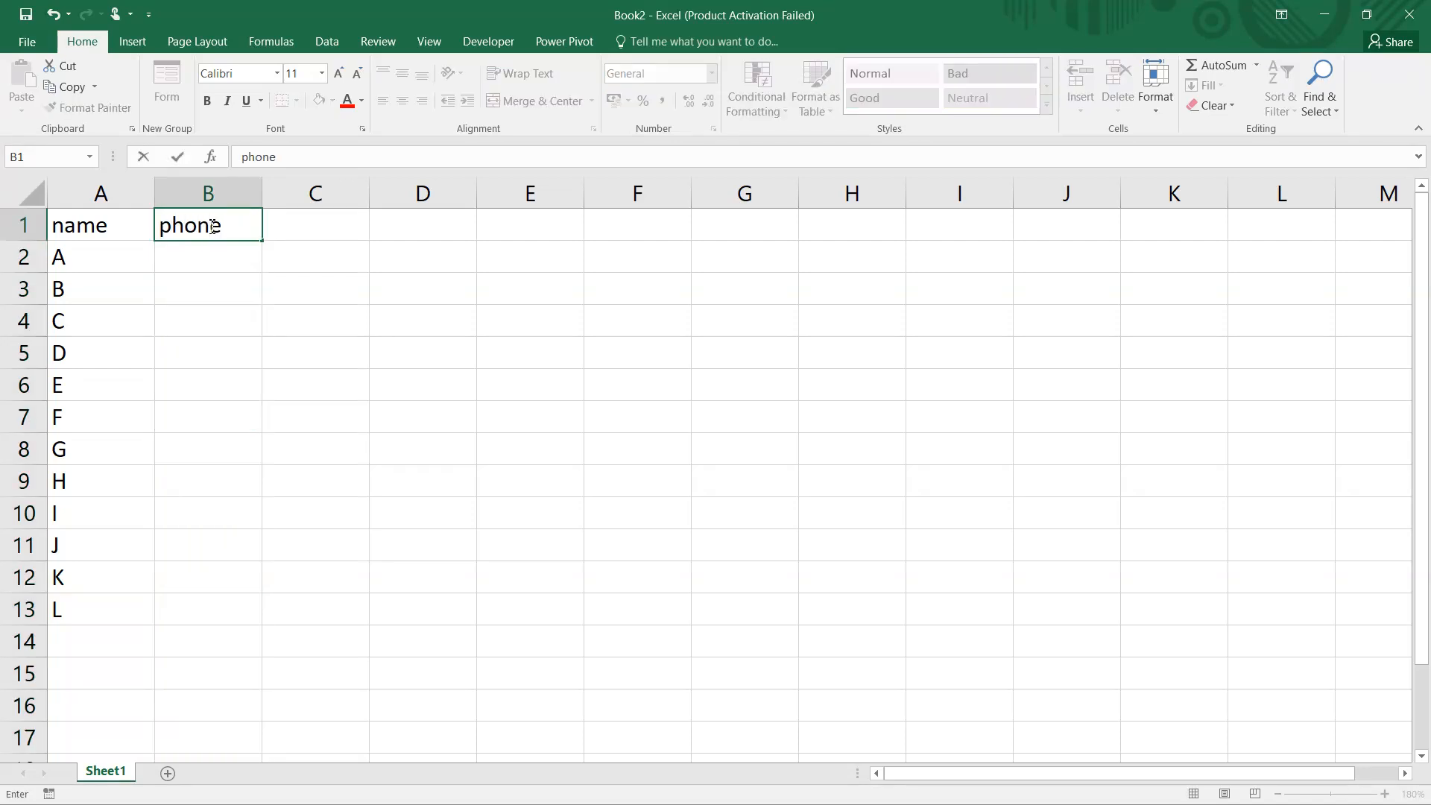
key(Return)
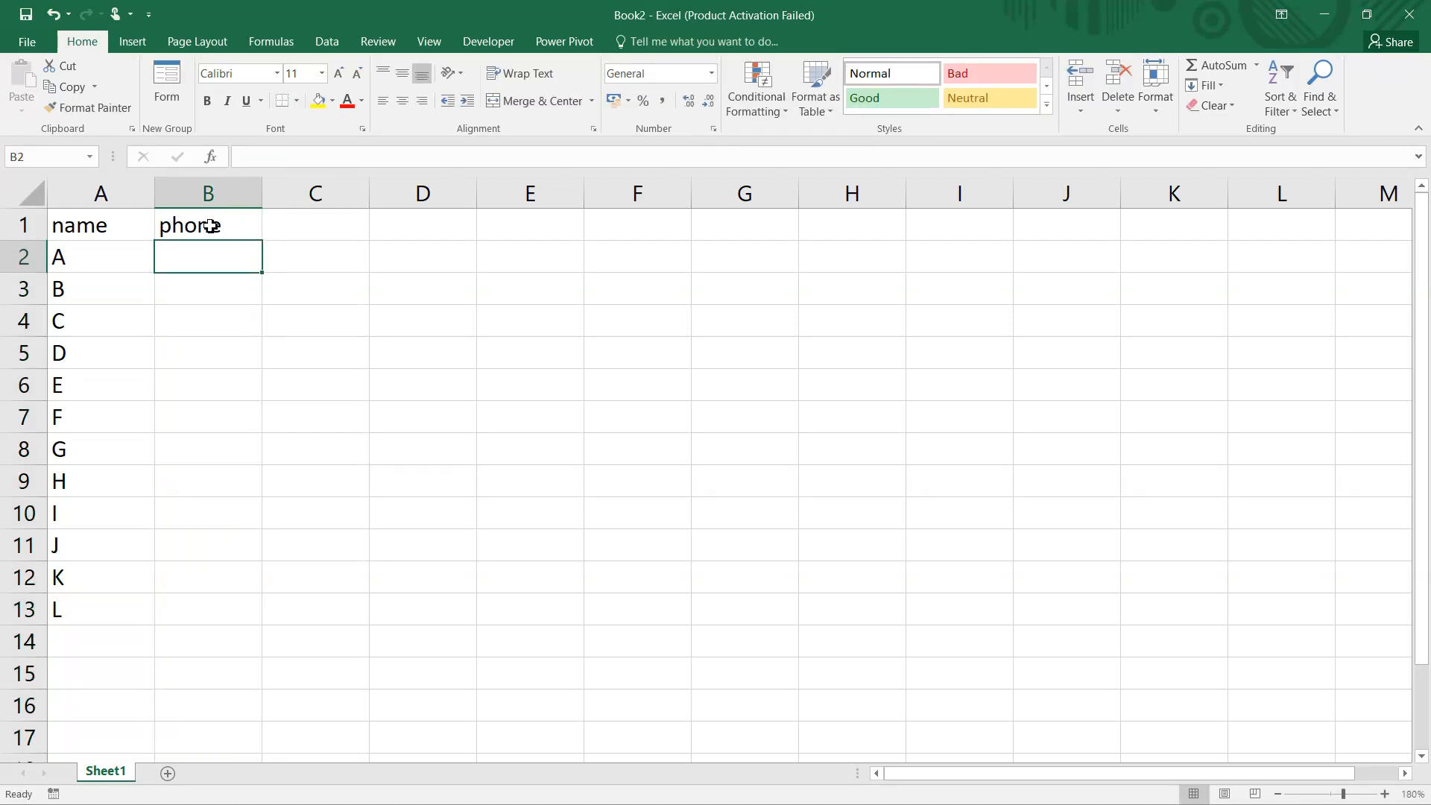
Enter a ten-digit sample phone number in B2 and widen column B beyond the number's length.
text(12)
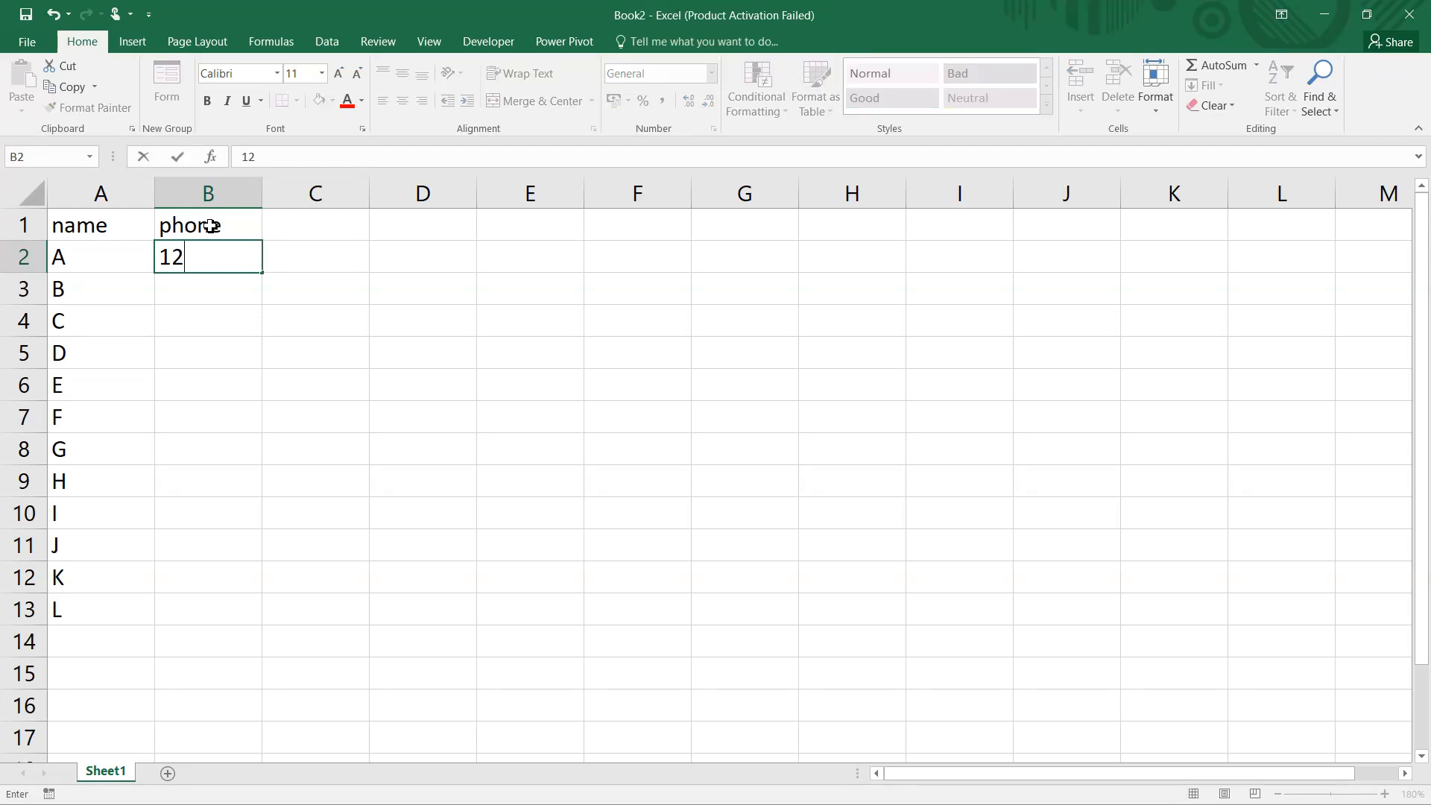
text(34567890)
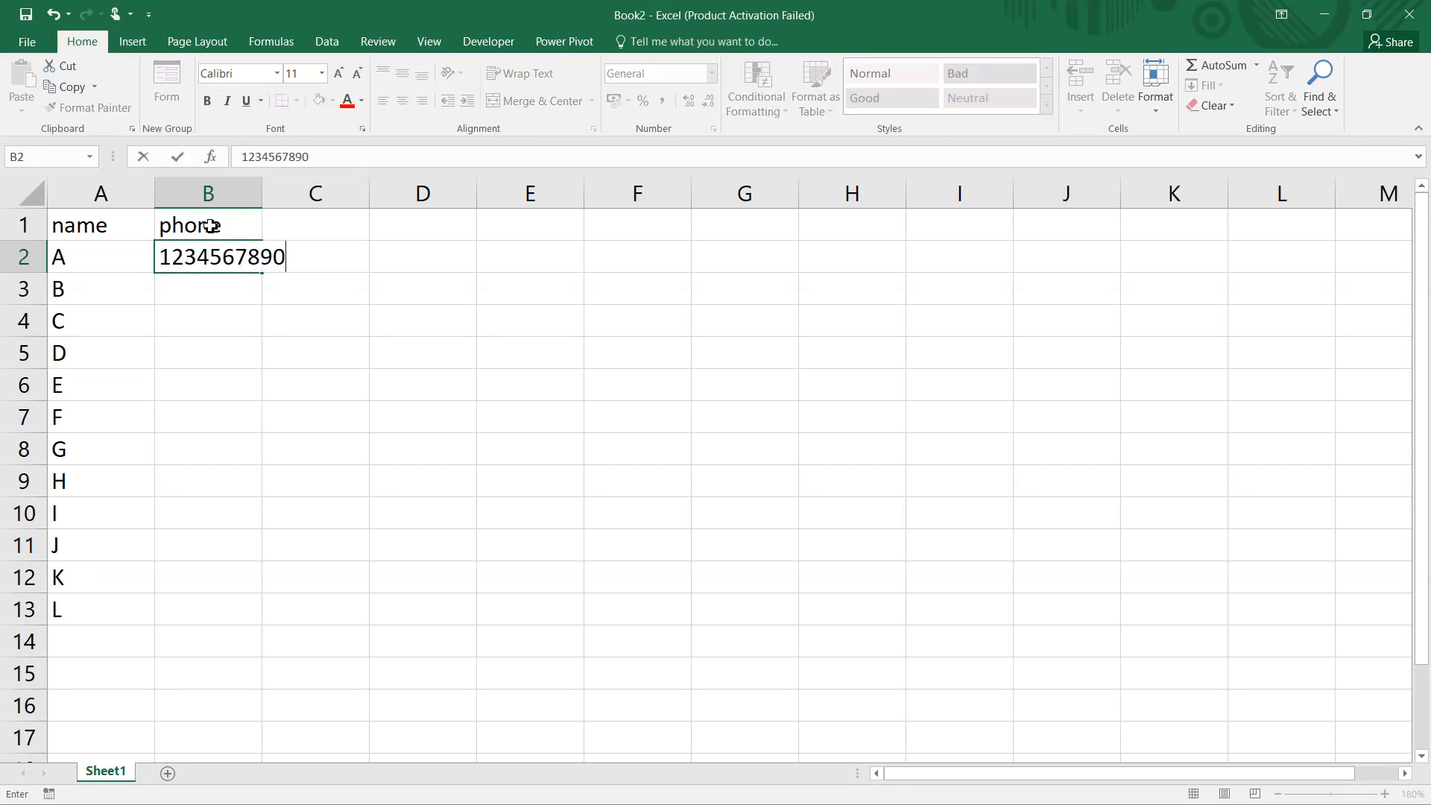
key(Return)
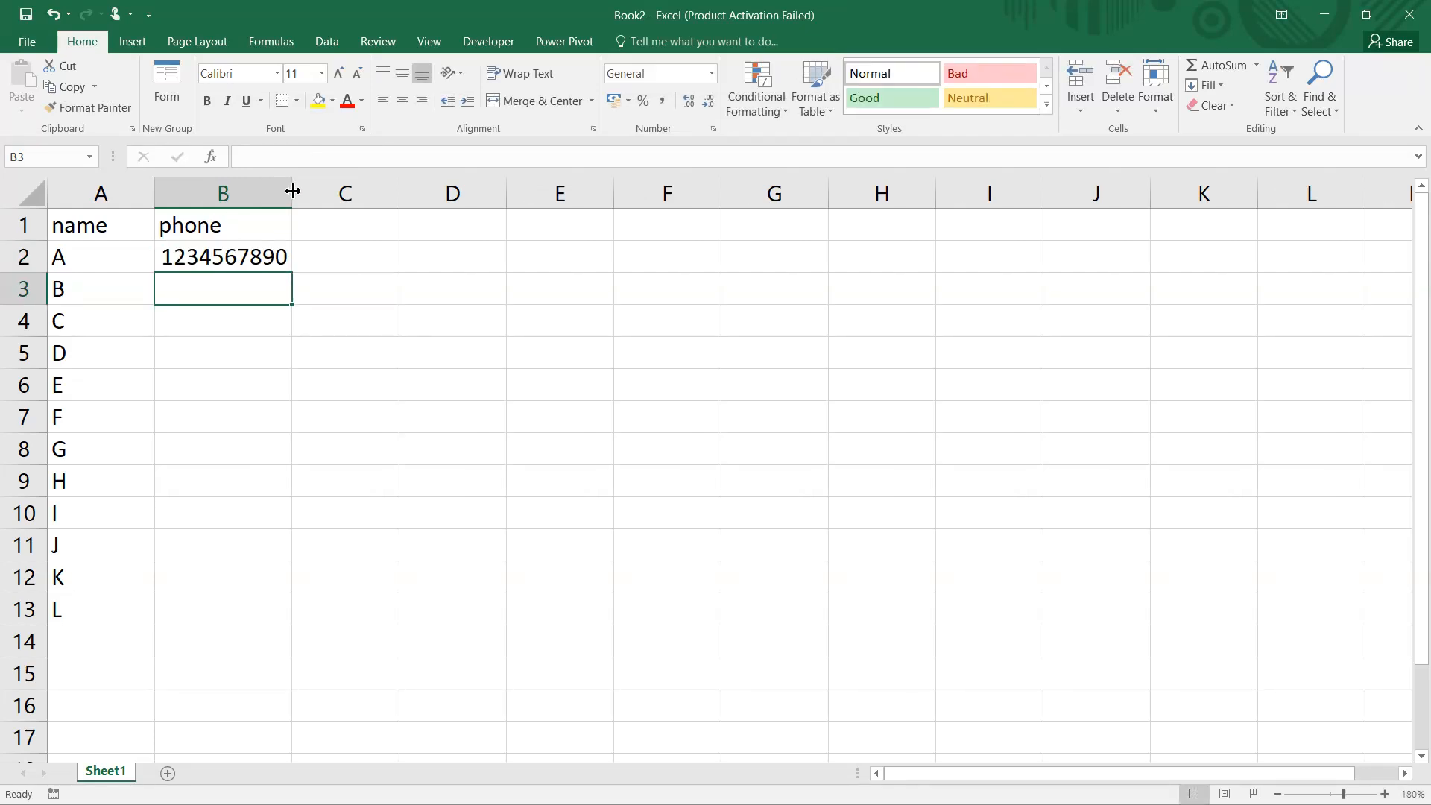
drag(289, 191, 355, 192)
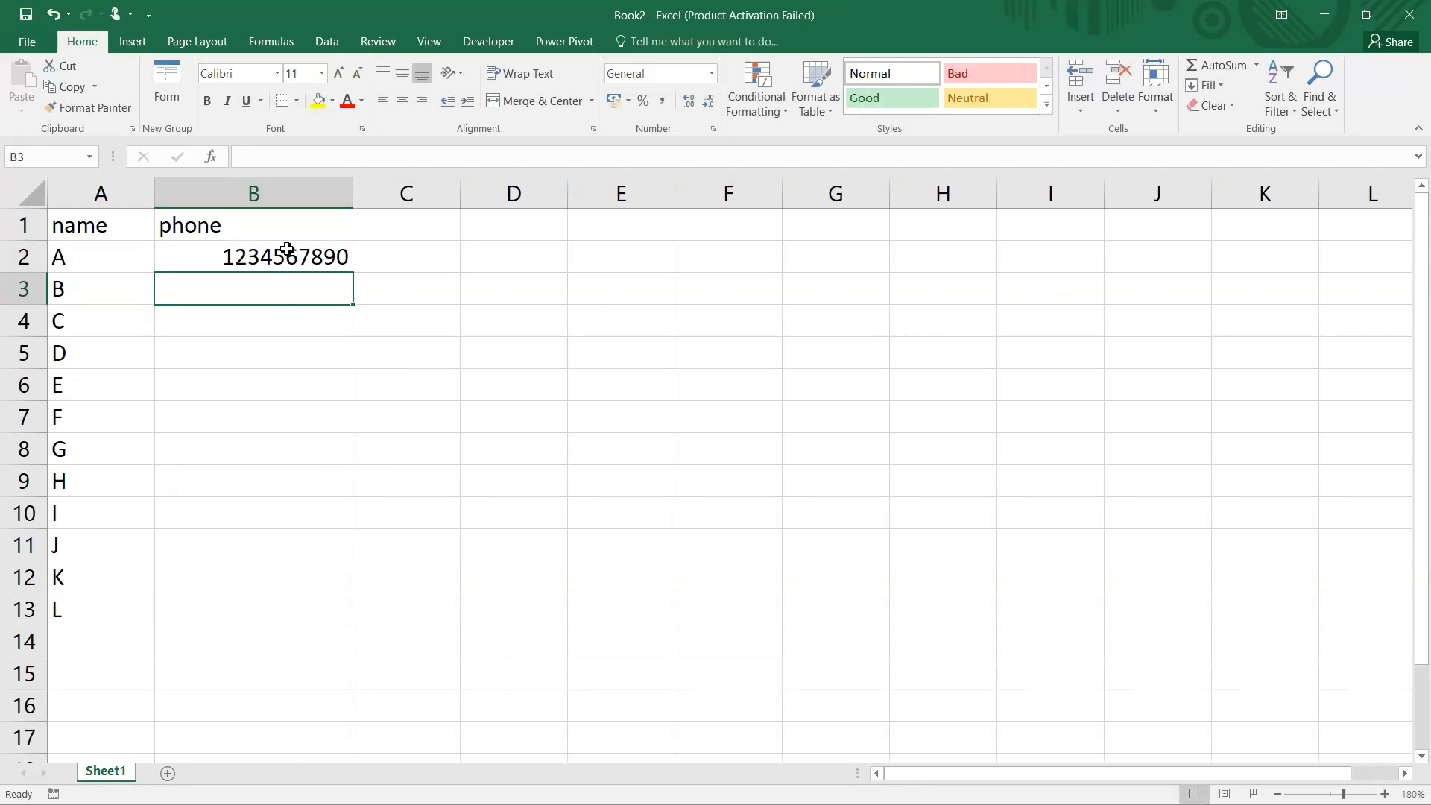
Copy the phone number in B2 down through B13, alongside the names.
click(283, 246)
drag(355, 278, 320, 622)
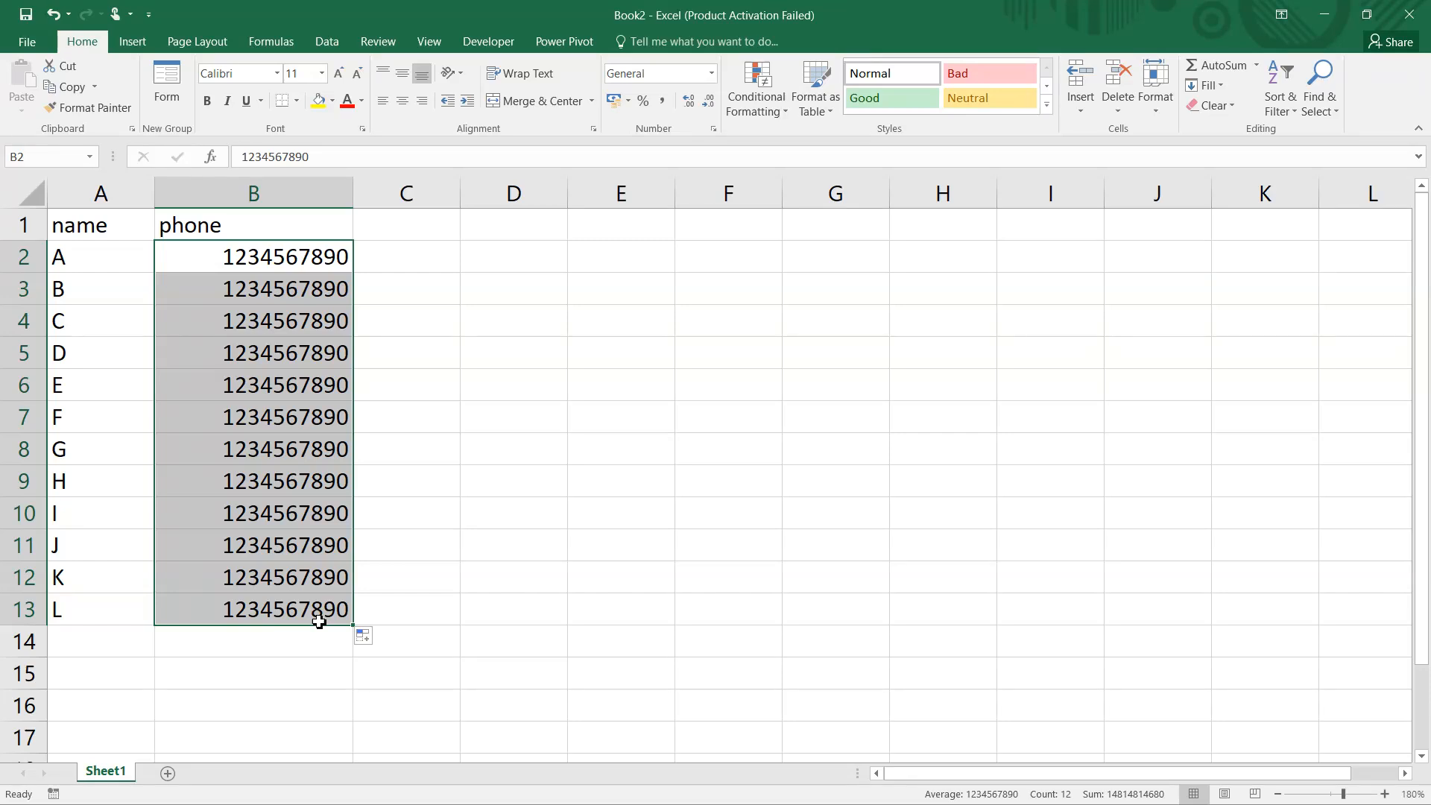
Apply the custom number format "+91" # to the phone numbers in B2:B13.
right_click(256, 378)
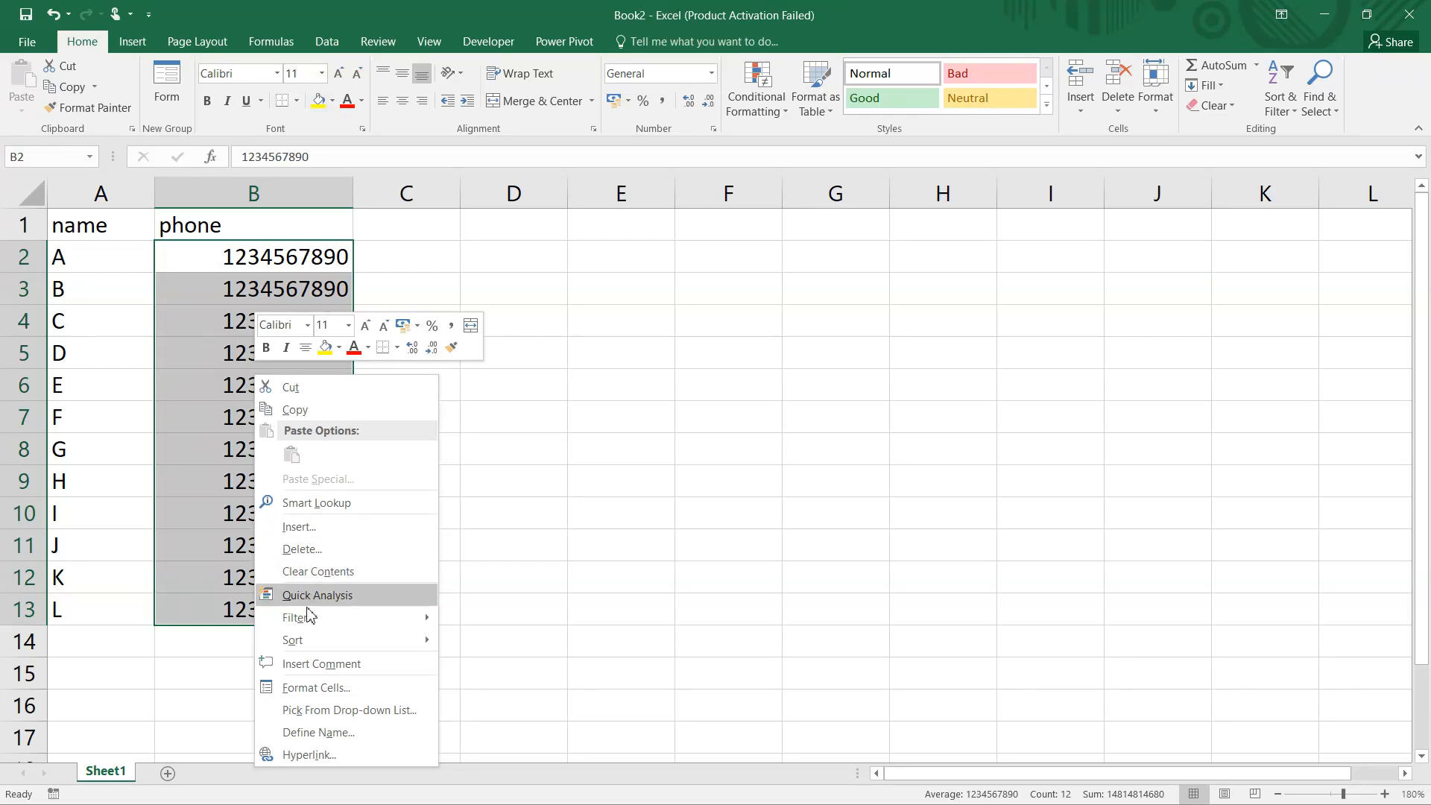
click(679, 352)
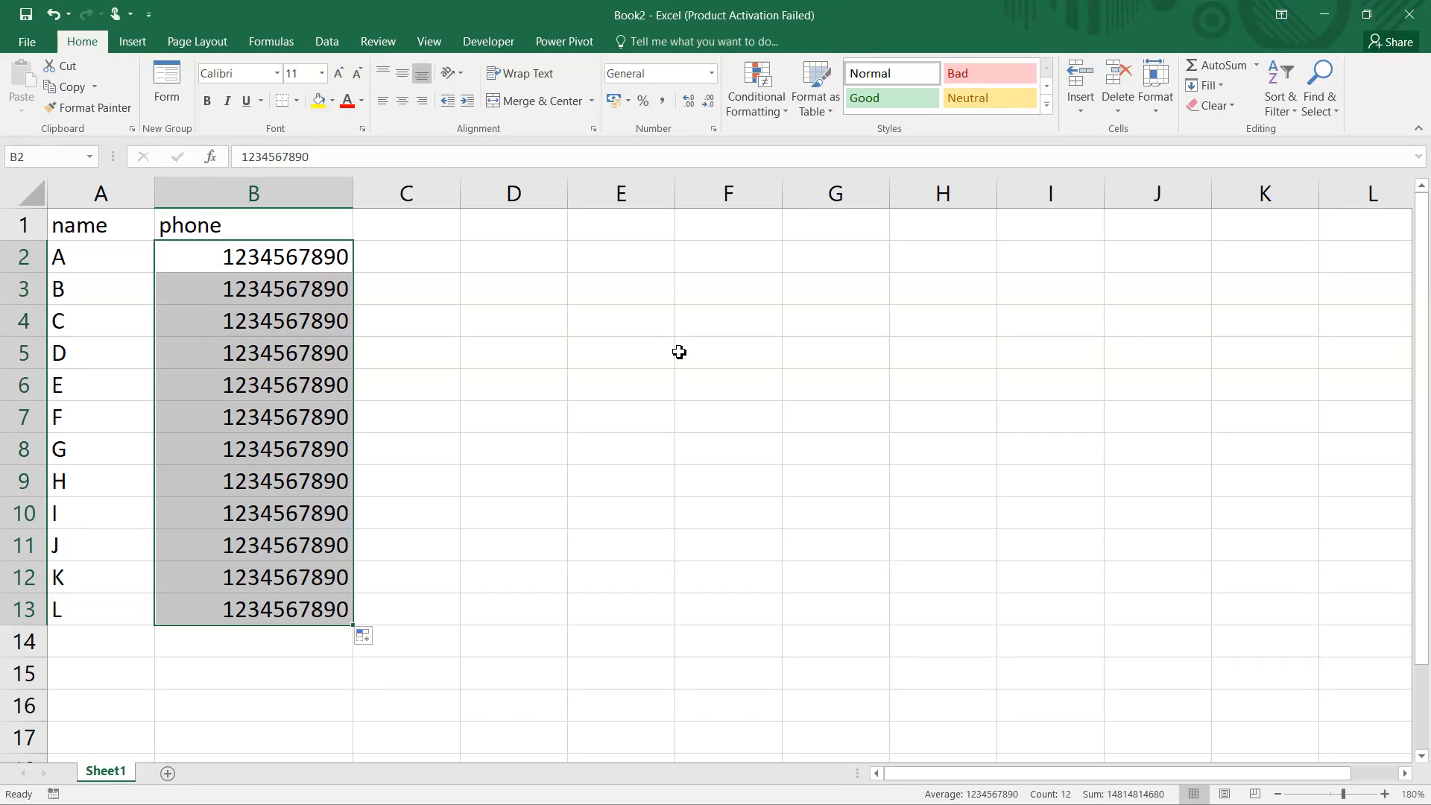
key(ctrl+1)
click(656, 384)
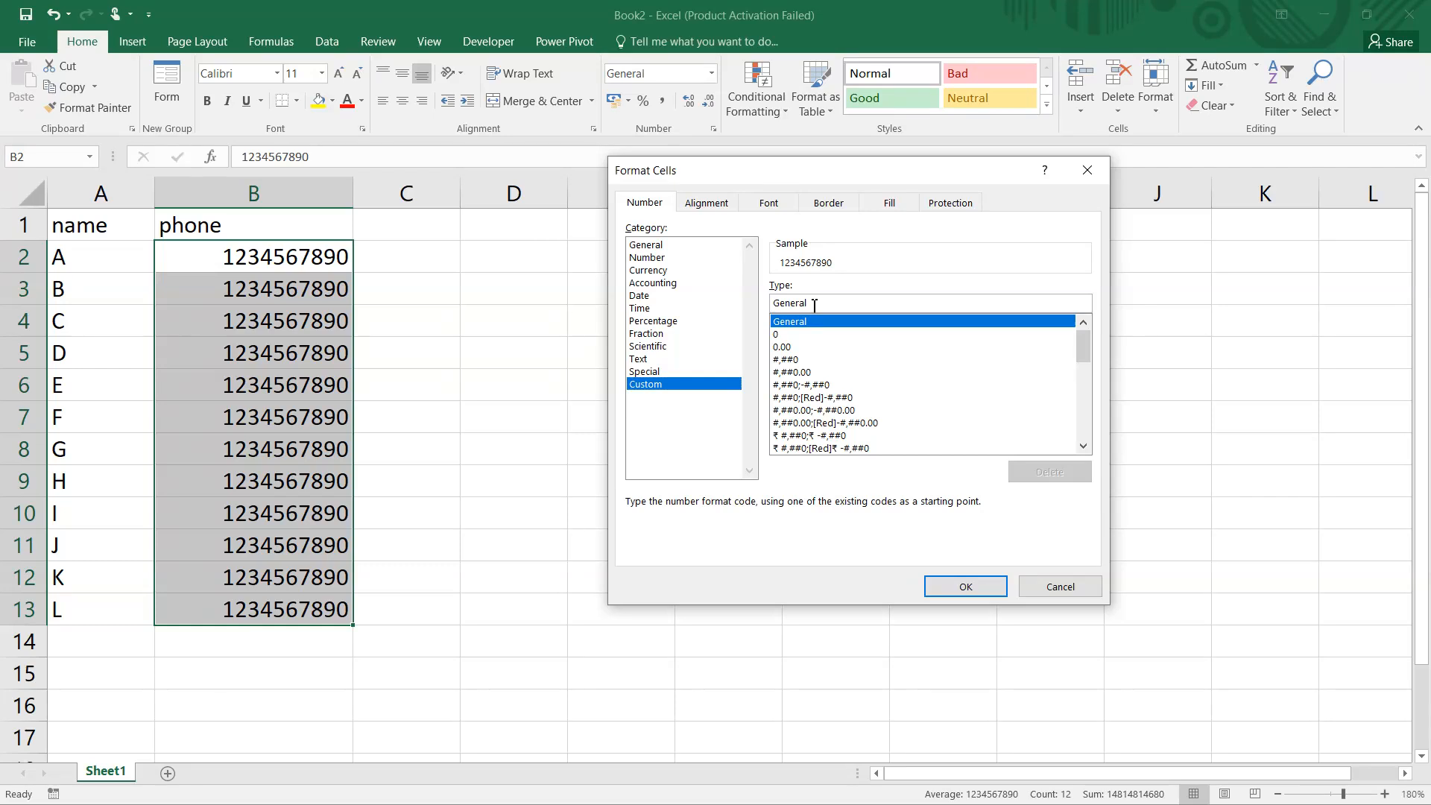
drag(815, 306, 753, 302)
text(")
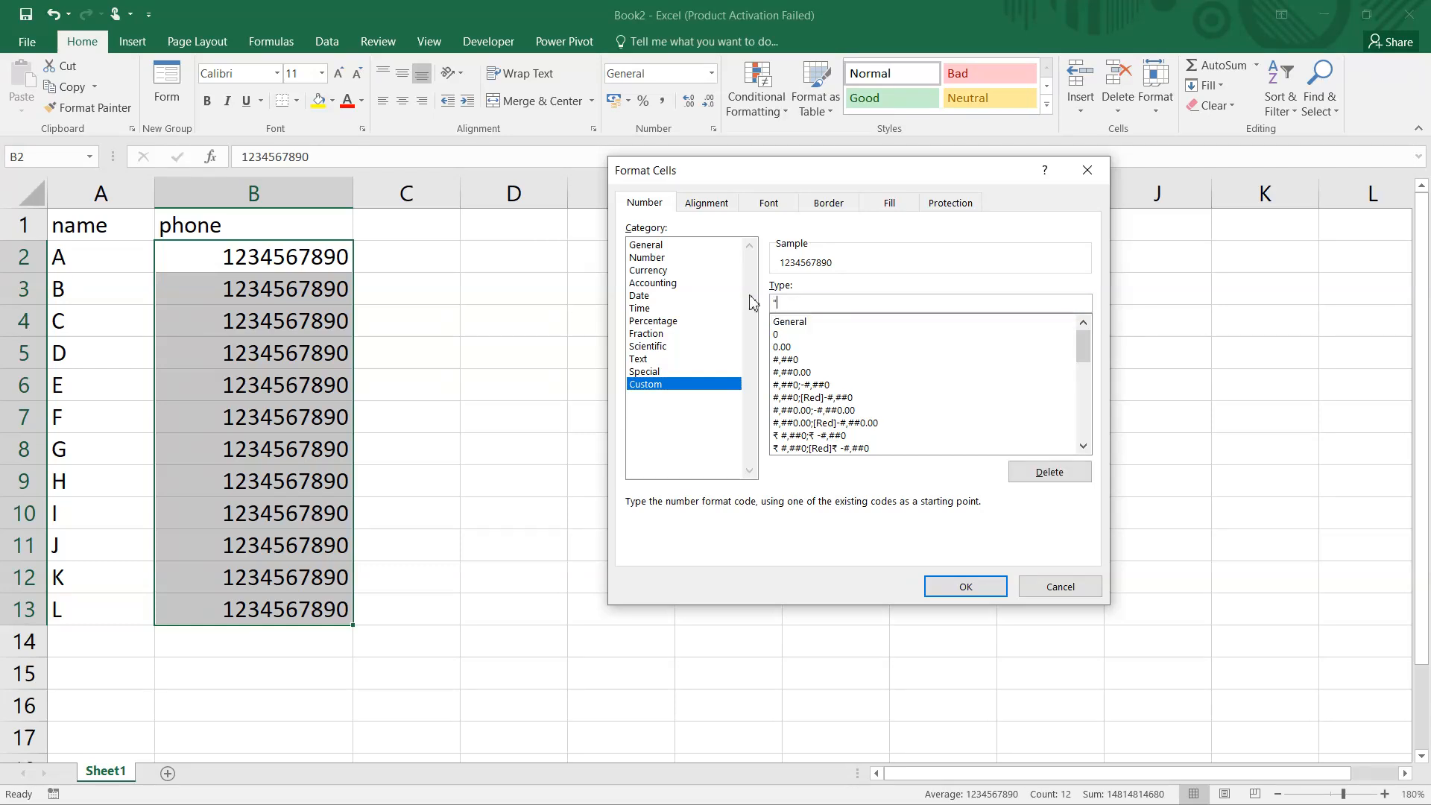
text(+91")
text(#)
click(964, 587)
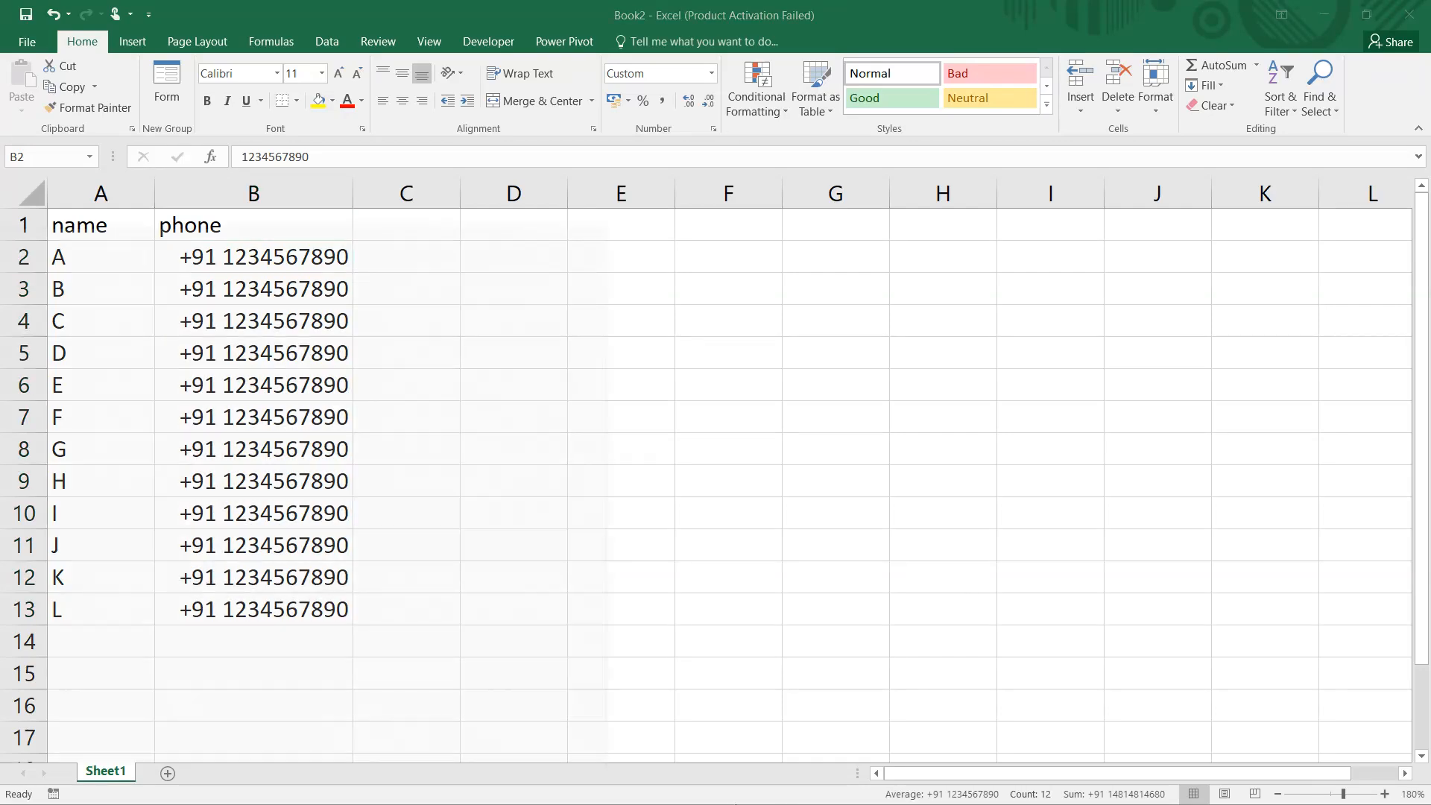
key(super)
click(524, 789)
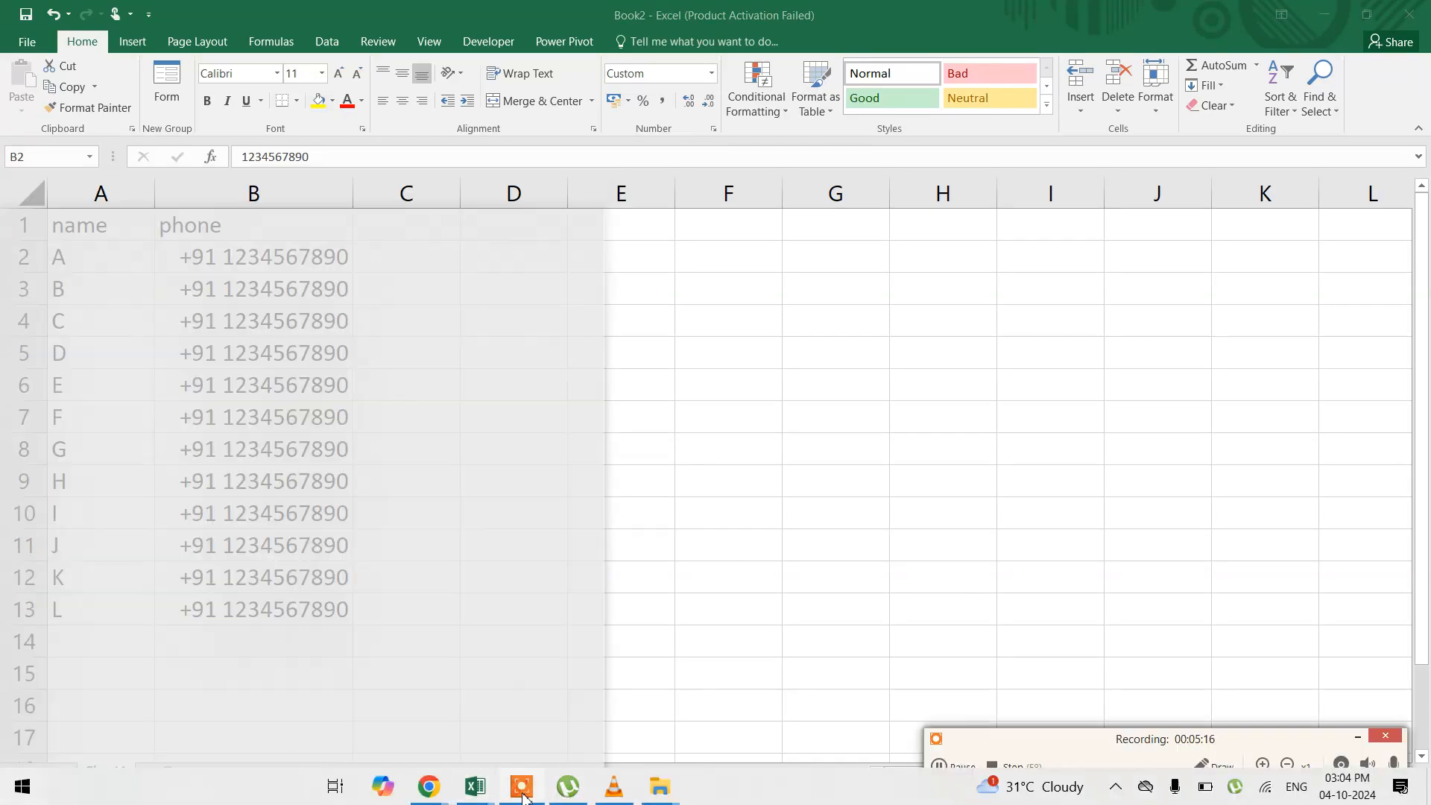